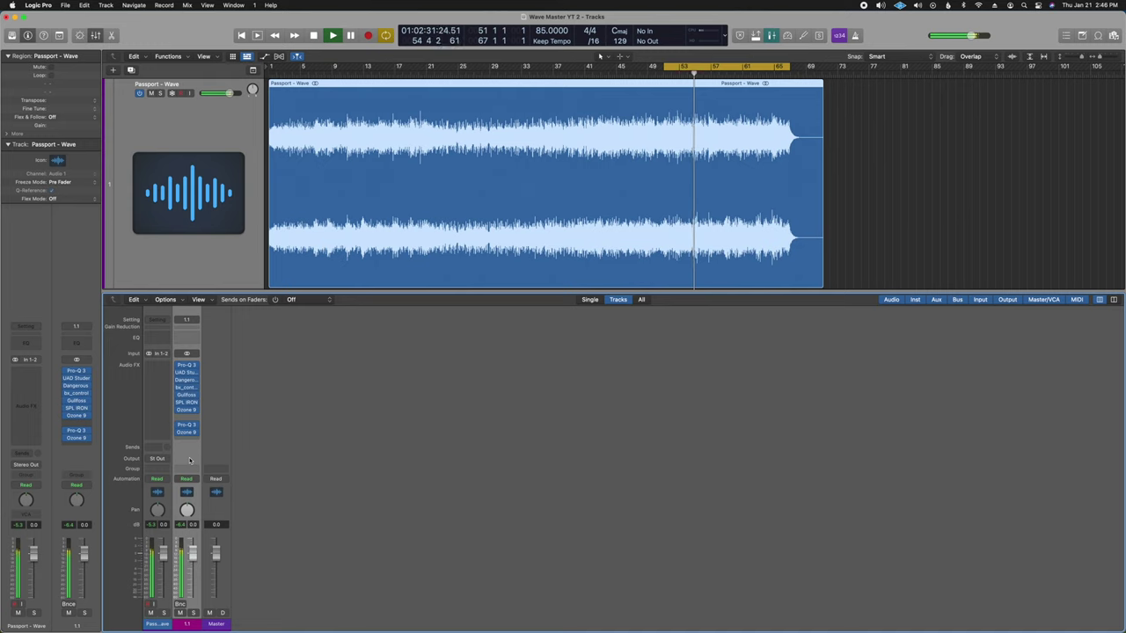
Compare the playing loop with the entire insert chain on channel 1.1 bypassed and re-enabled, and stop playback
{"action": "key", "text": "alt+shift+b"}
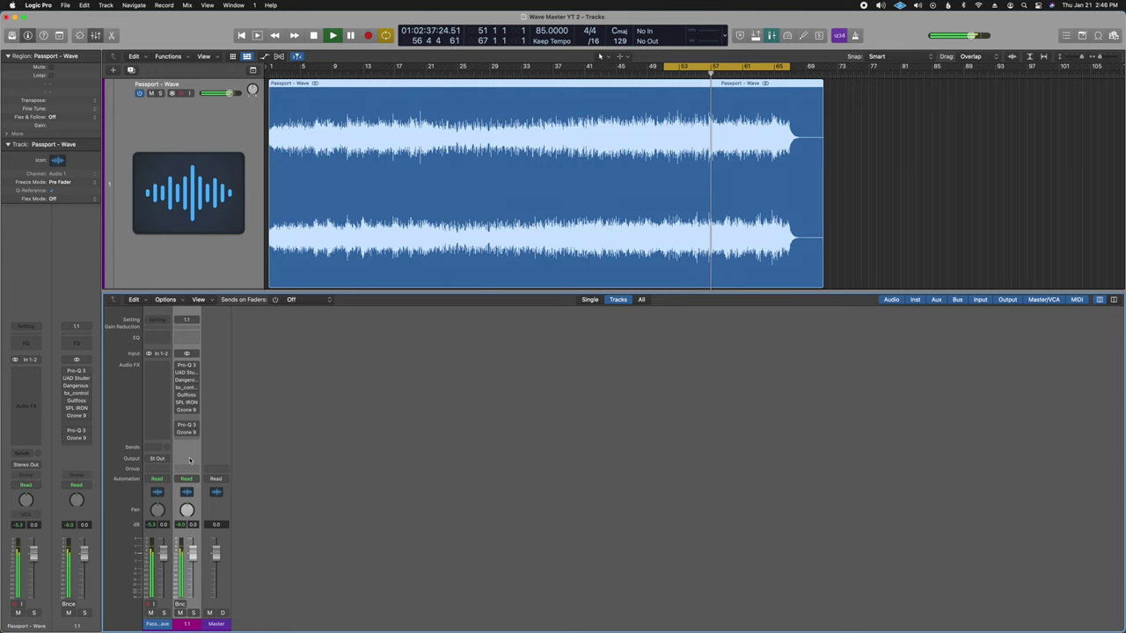
{"action": "key", "text": "alt+shift+b"}
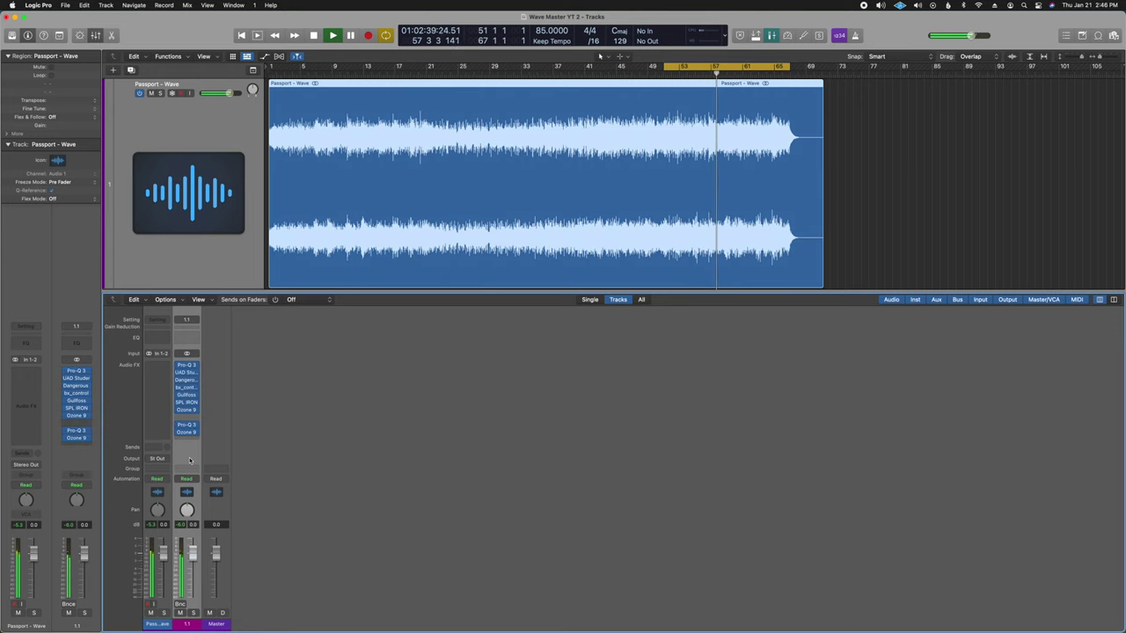
{"action": "key", "text": "space"}
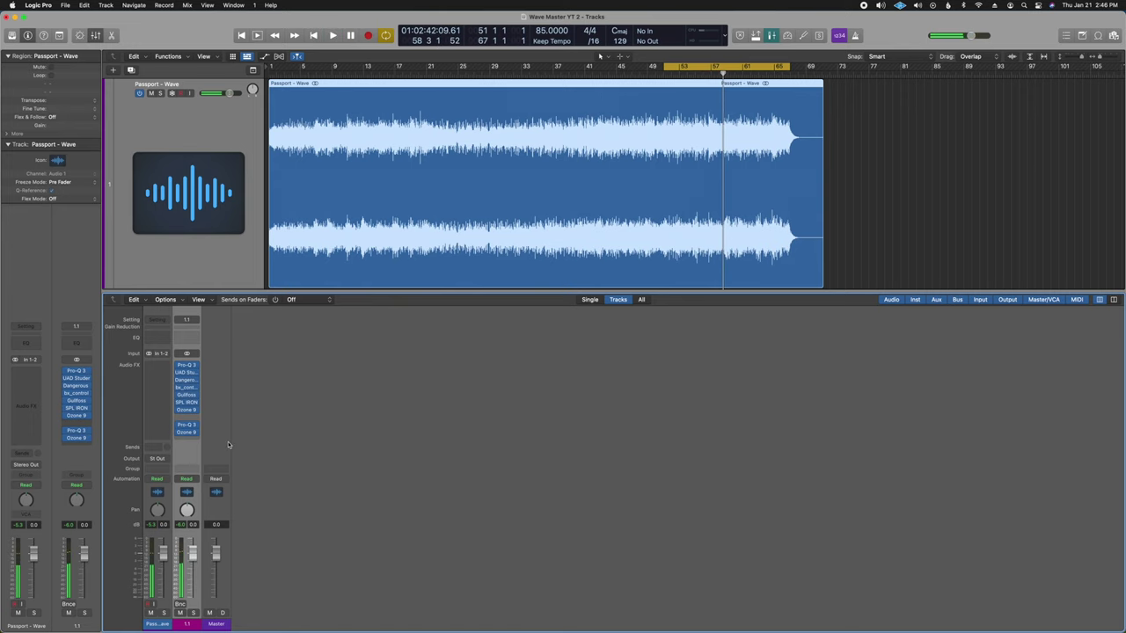
Open the Dangerous BAX EQ Master and Gullfoss plug-ins from channel 1.1 side by side
{"action": "left_click", "coordinate": [187, 380]}
{"action": "left_click", "coordinate": [187, 396]}
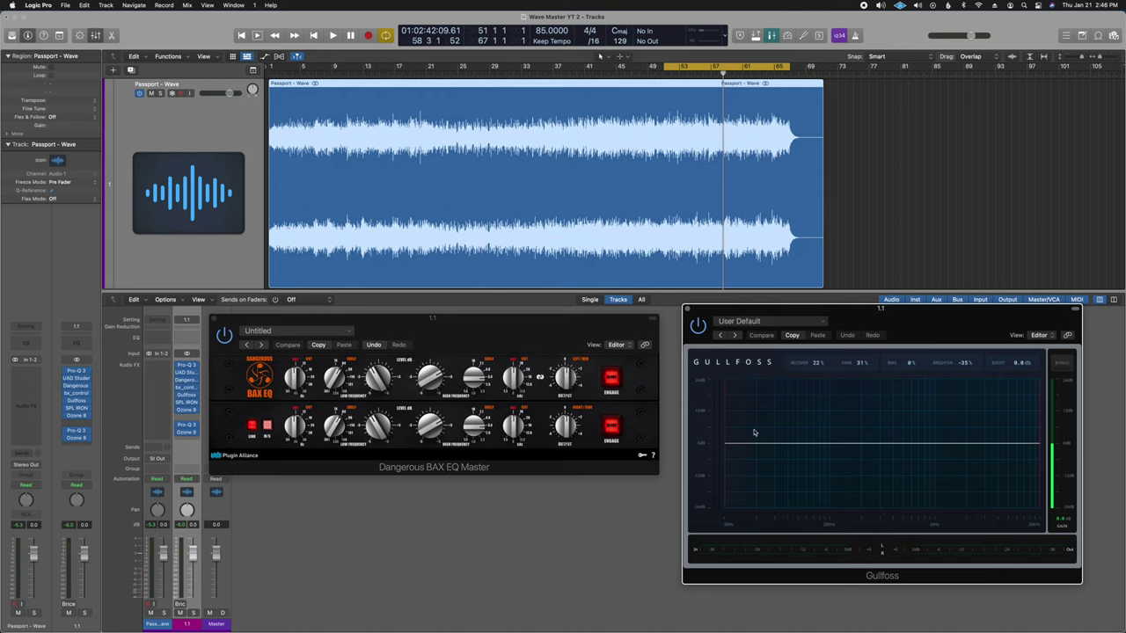
{"action": "mouse_move", "coordinate": [889, 332]}
{"action": "left_mouse_down"}
{"action": "mouse_move", "coordinate": [881, 322]}
{"action": "mouse_move", "coordinate": [889, 317]}
{"action": "left_mouse_up"}
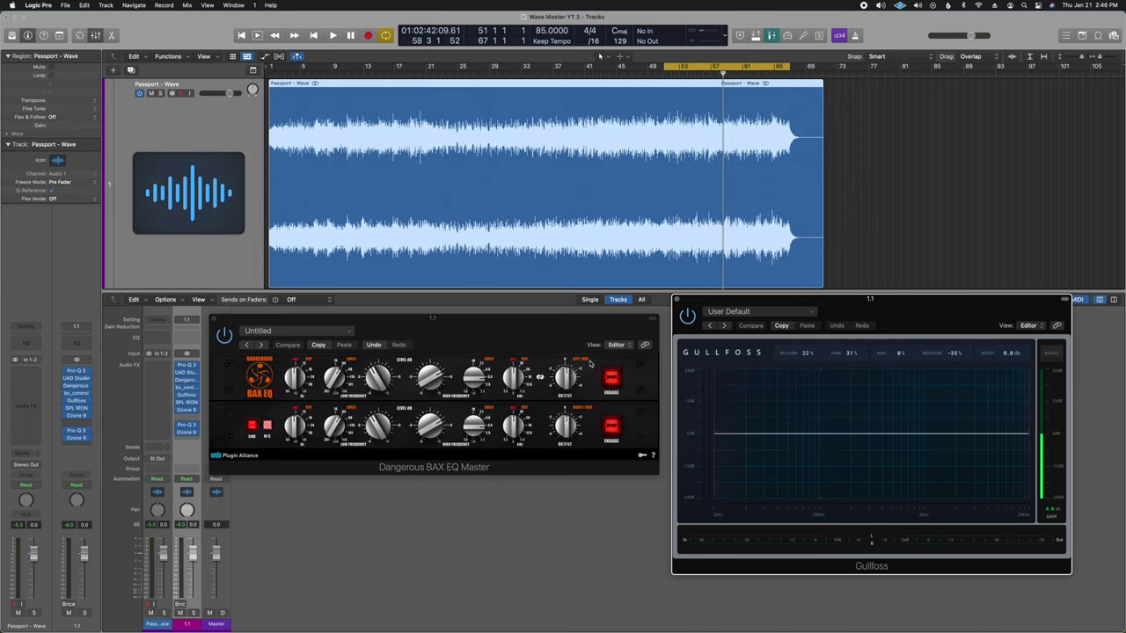
Play the loop while bypassing BAX EQ and Gullfoss, re-engage both for comparison, and close their windows
{"action": "key", "text": "space"}
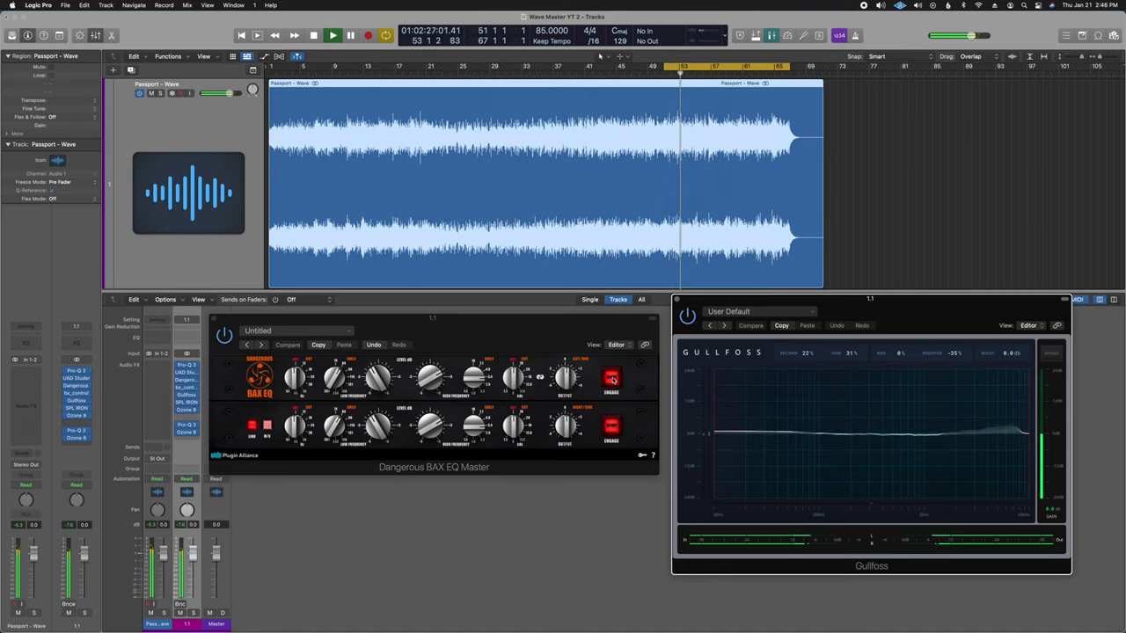
{"action": "left_click", "coordinate": [613, 379]}
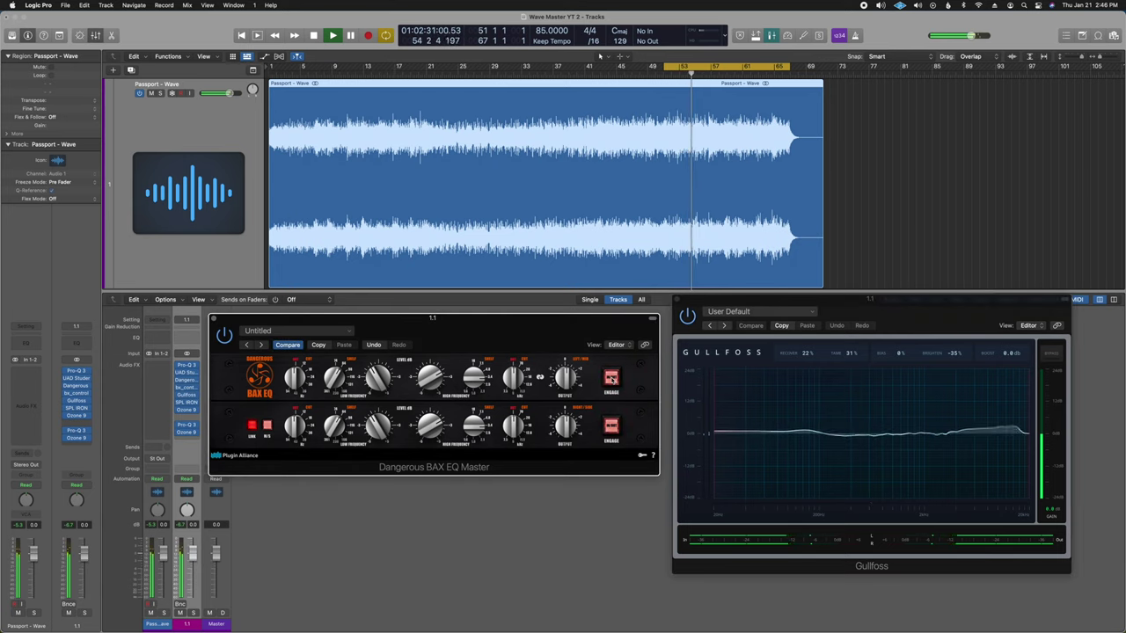
{"action": "left_click", "coordinate": [1052, 354]}
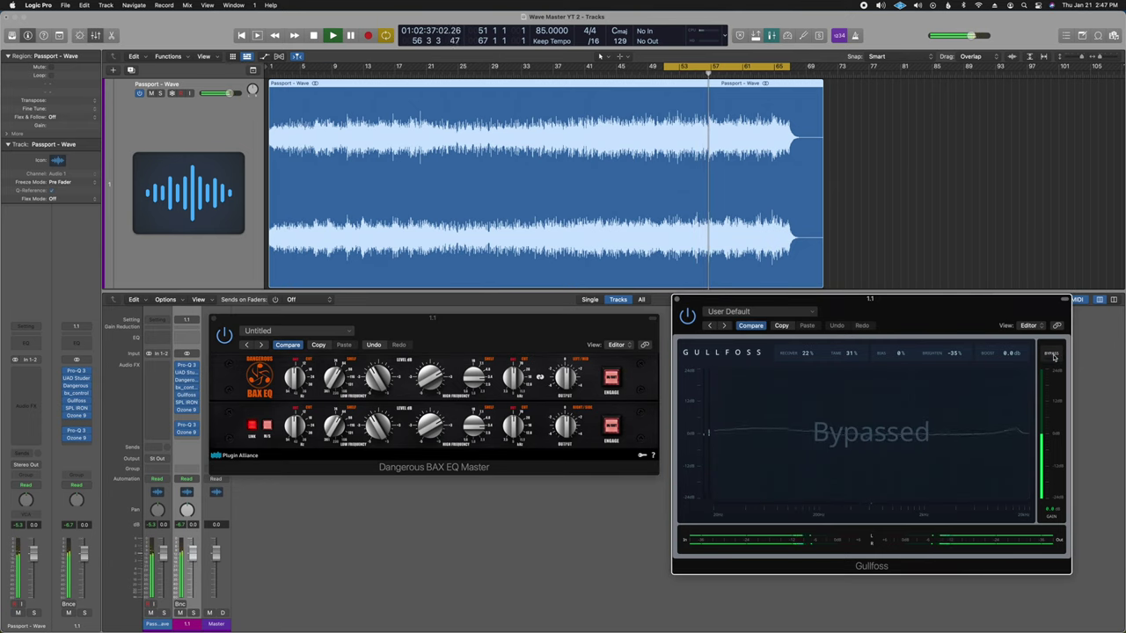
{"action": "left_click", "coordinate": [1053, 354]}
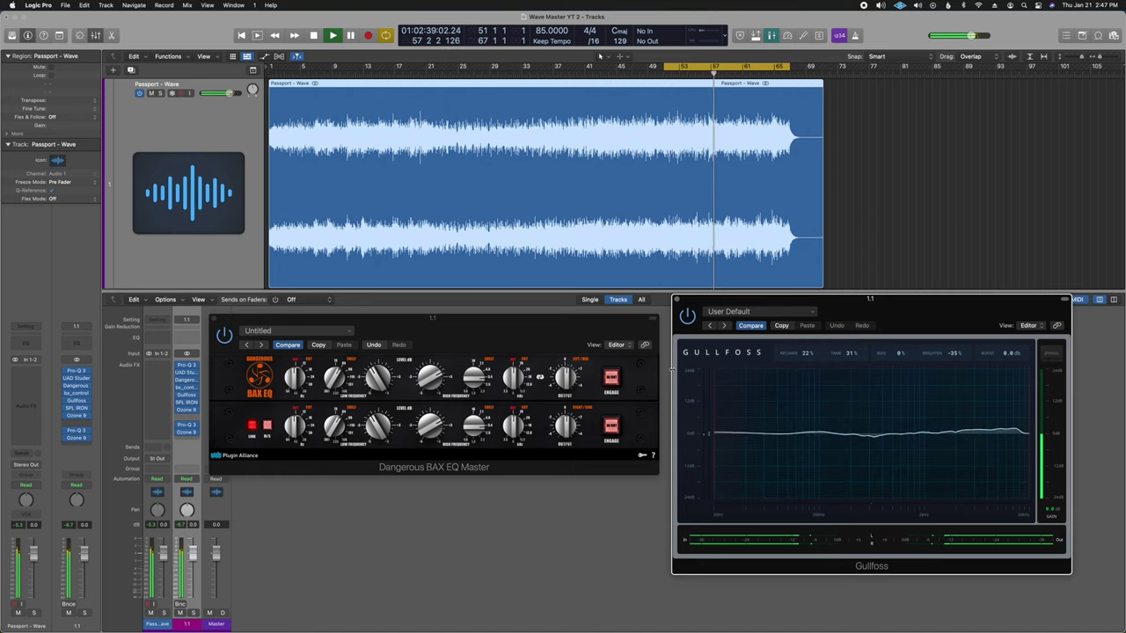
{"action": "left_click", "coordinate": [614, 380]}
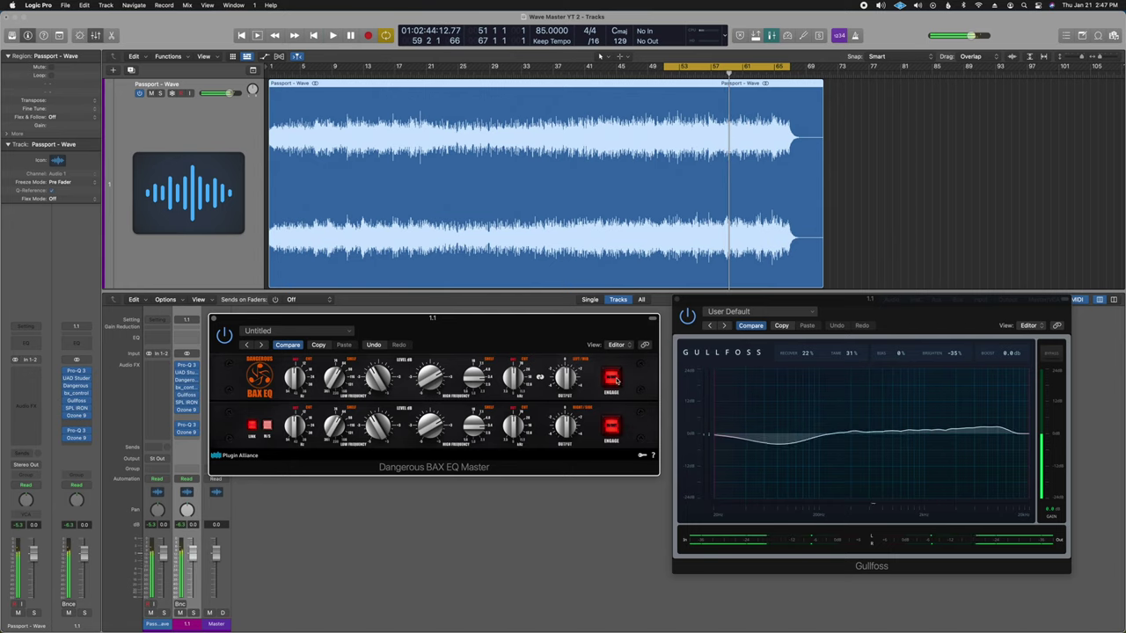
{"action": "left_click", "coordinate": [891, 313]}
{"action": "key", "text": "super+w"}
{"action": "key", "text": "super+w"}
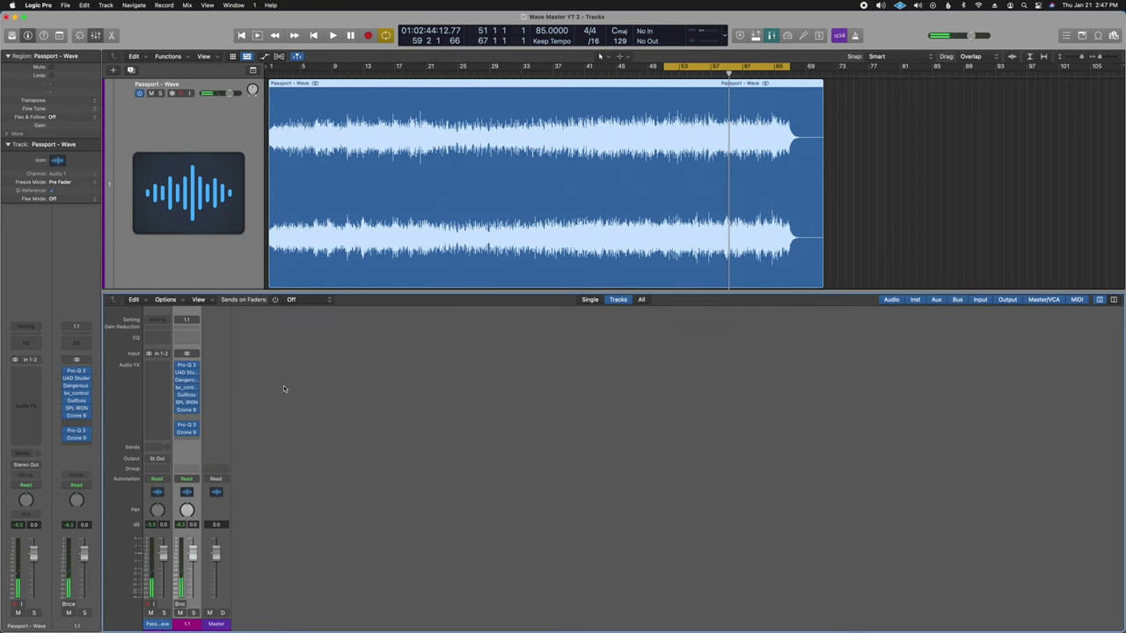
Open bx_control V2 on channel 1.1, compare the loop with it bypassed and active, and close it
{"action": "left_click", "coordinate": [186, 388]}
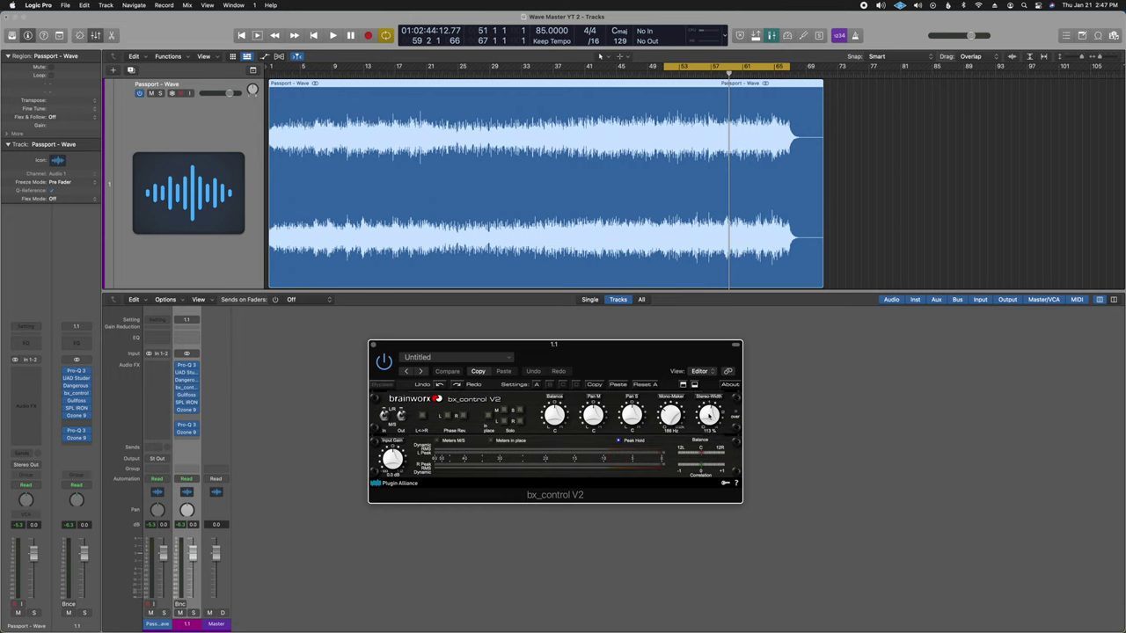
{"action": "left_click_drag", "start_coordinate": [640, 366], "coordinate": [639, 370]}
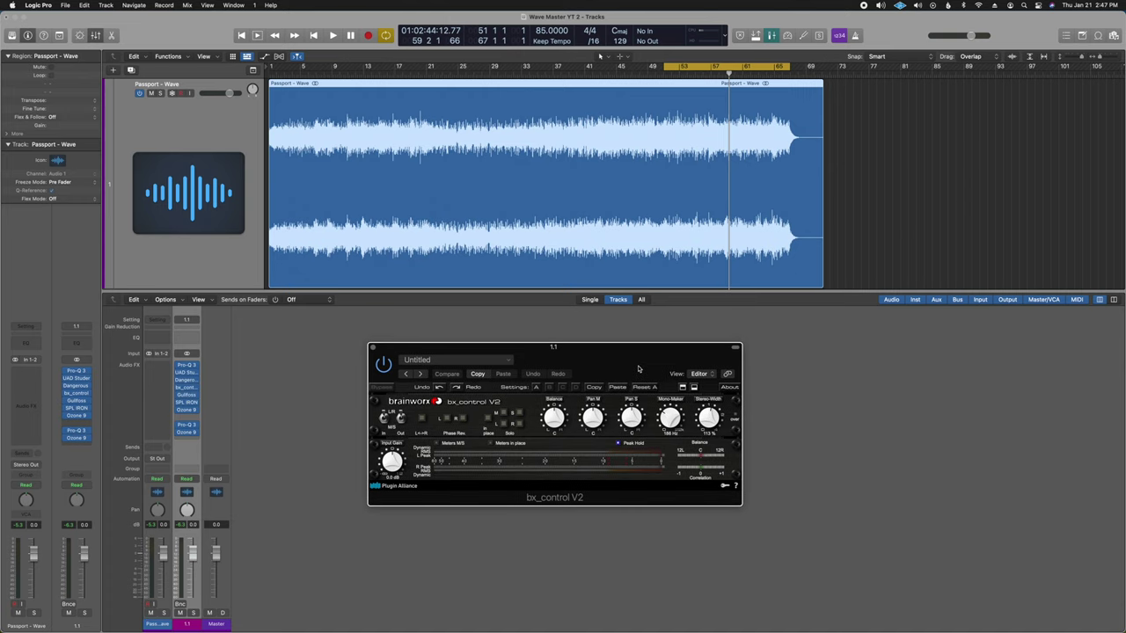
{"action": "key", "text": "space"}
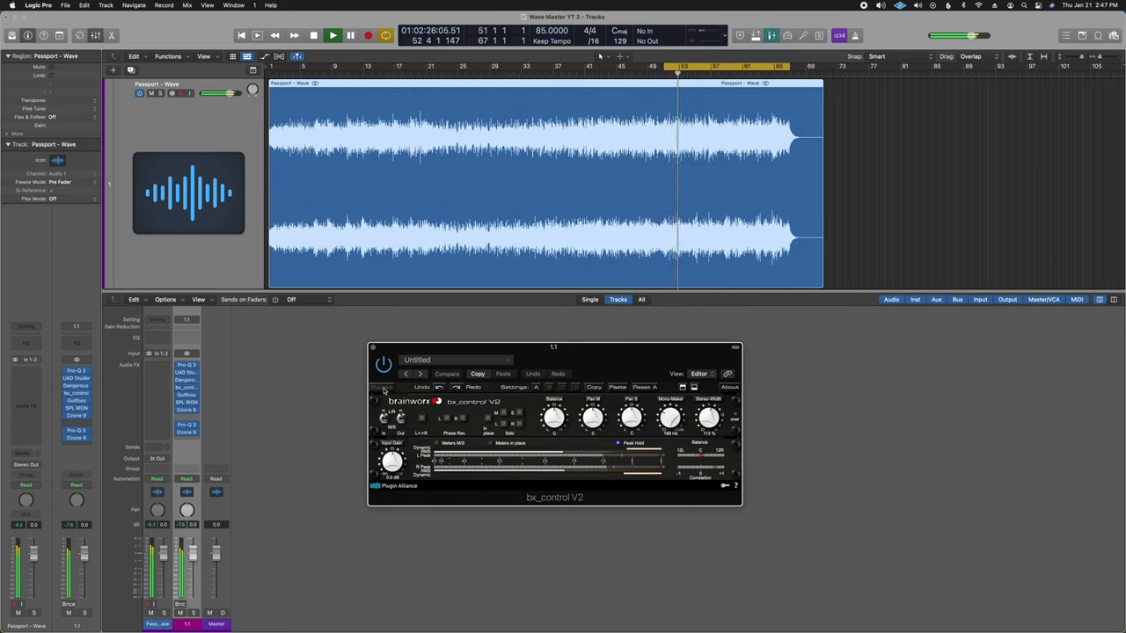
{"action": "left_click", "coordinate": [382, 388]}
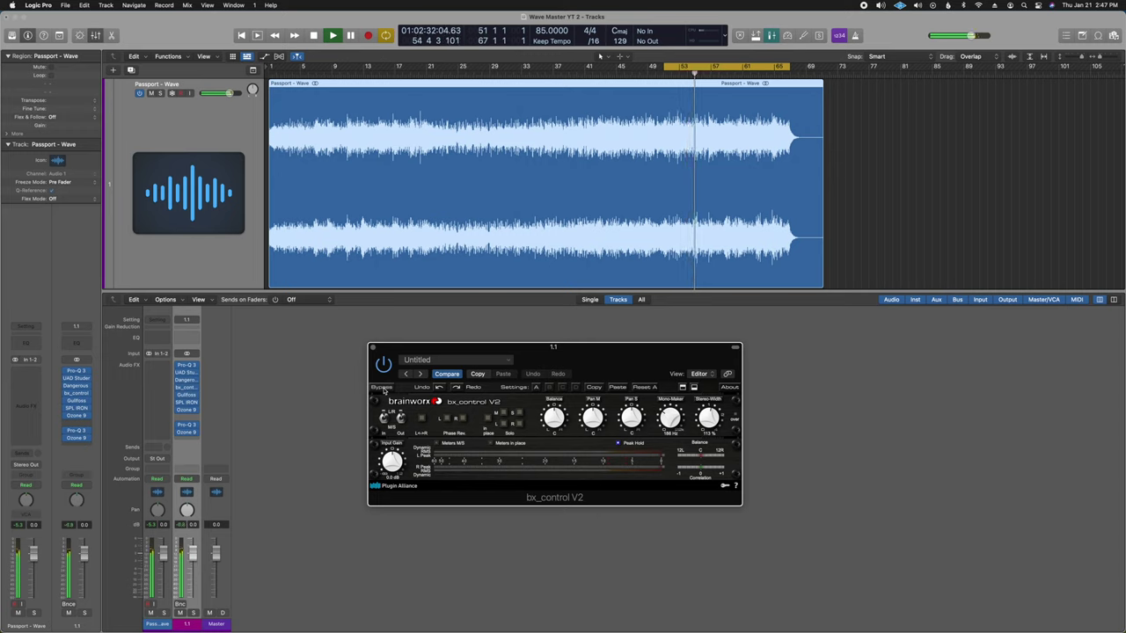
{"action": "left_click", "coordinate": [381, 388]}
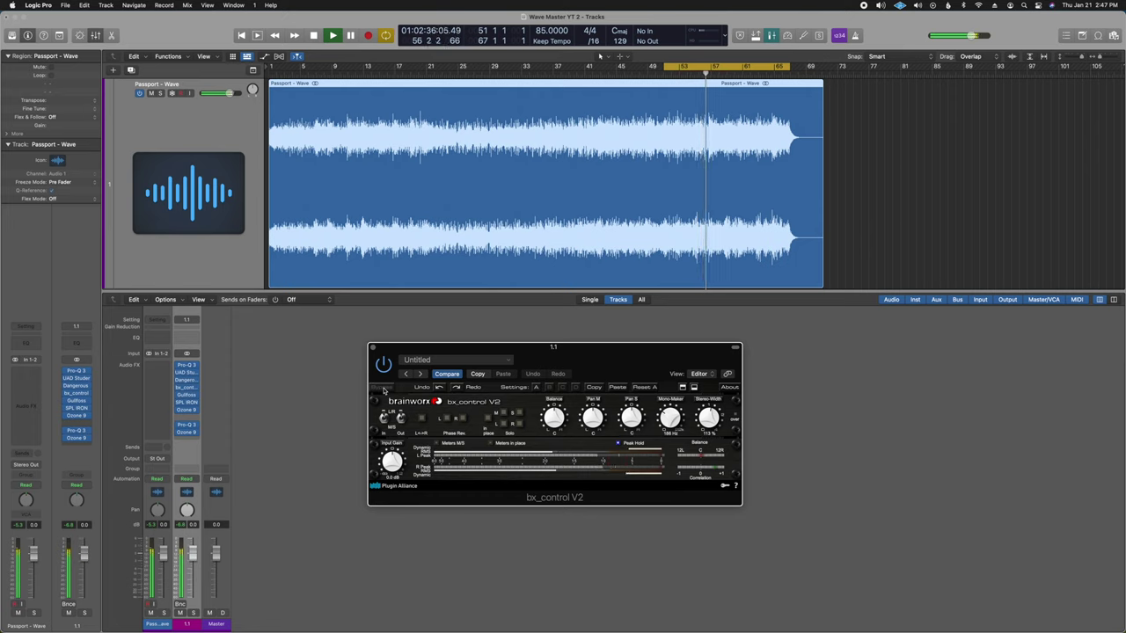
{"action": "key", "text": "space"}
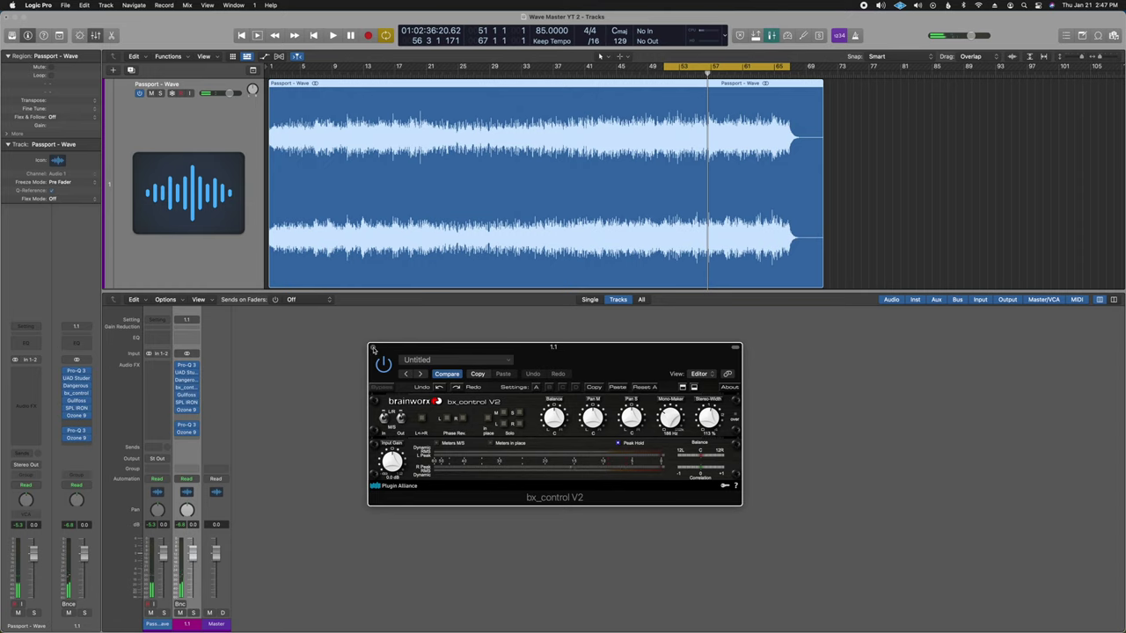
{"action": "left_click", "coordinate": [373, 348]}
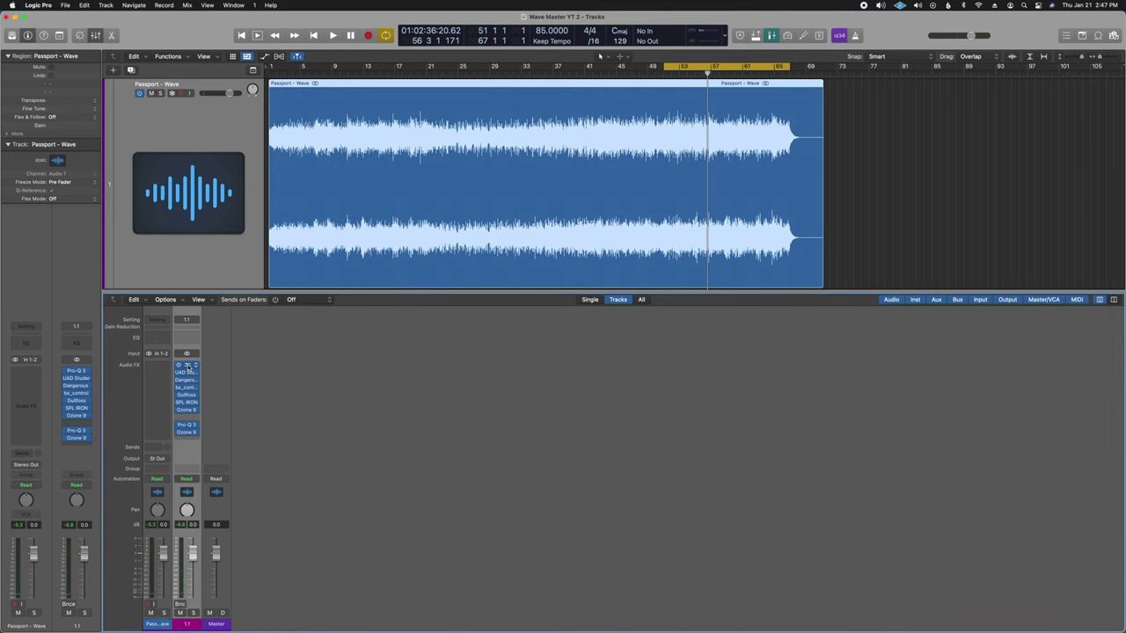
Review the EQ curve of the first Pro-Q 3 on channel 1.1, and open the UAD Studer A800
{"action": "left_click", "coordinate": [187, 366]}
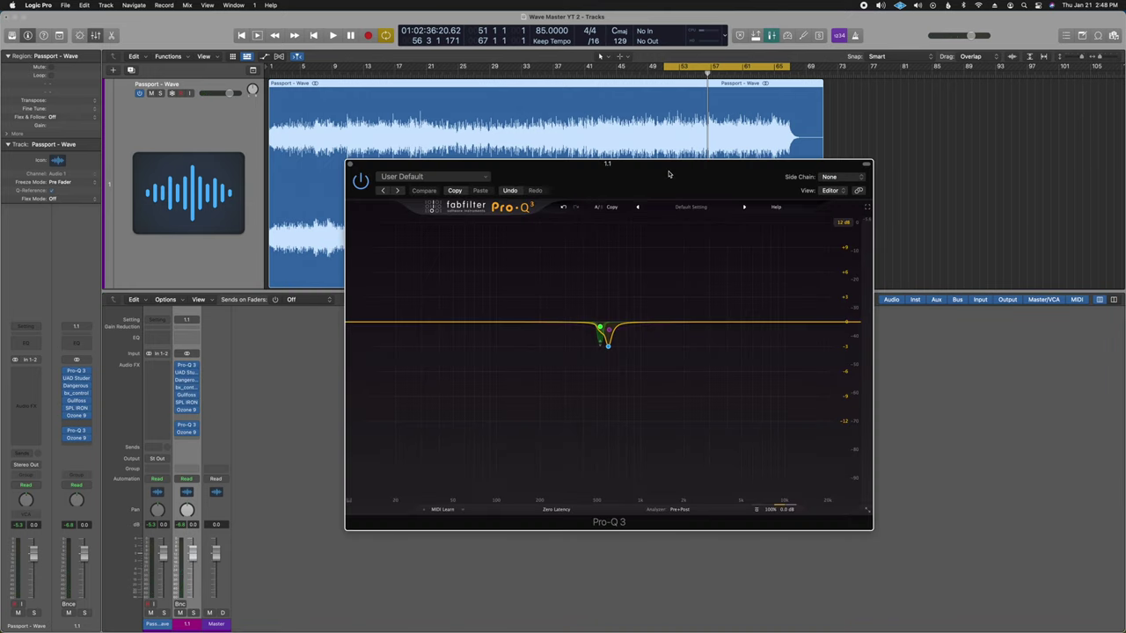
{"action": "left_click", "coordinate": [350, 165]}
{"action": "left_click", "coordinate": [187, 373]}
{"action": "left_click_drag", "start_coordinate": [520, 132], "coordinate": [577, 183]}
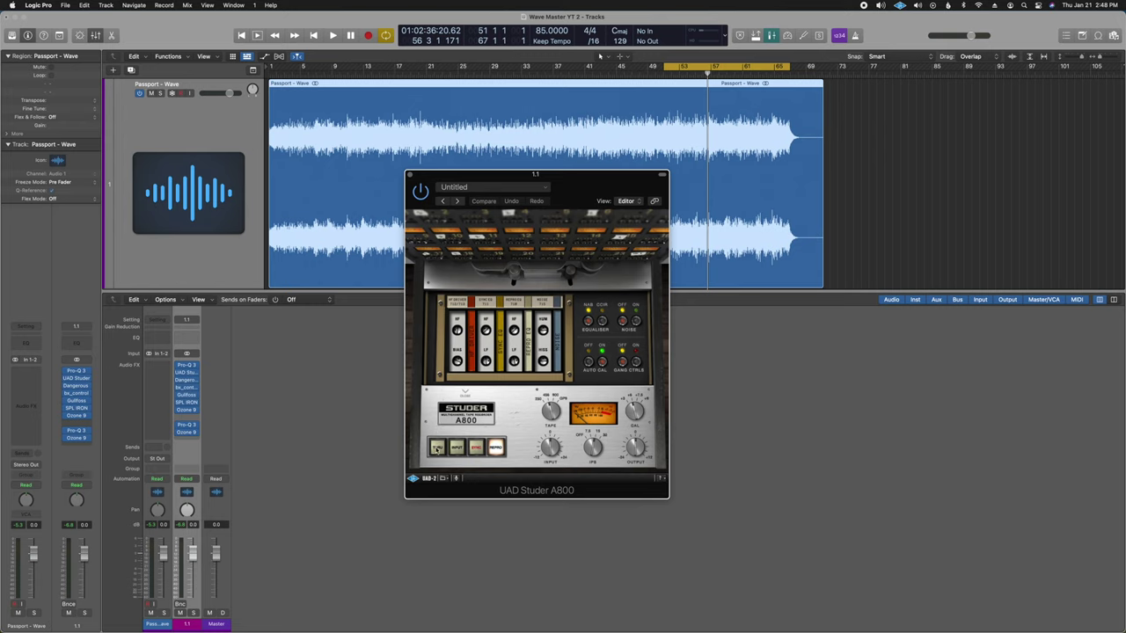
Play the loop while switching the Studer A800 between THRU and REPRO, ending on REPRO, and close the plug-in
{"action": "key", "text": "space"}
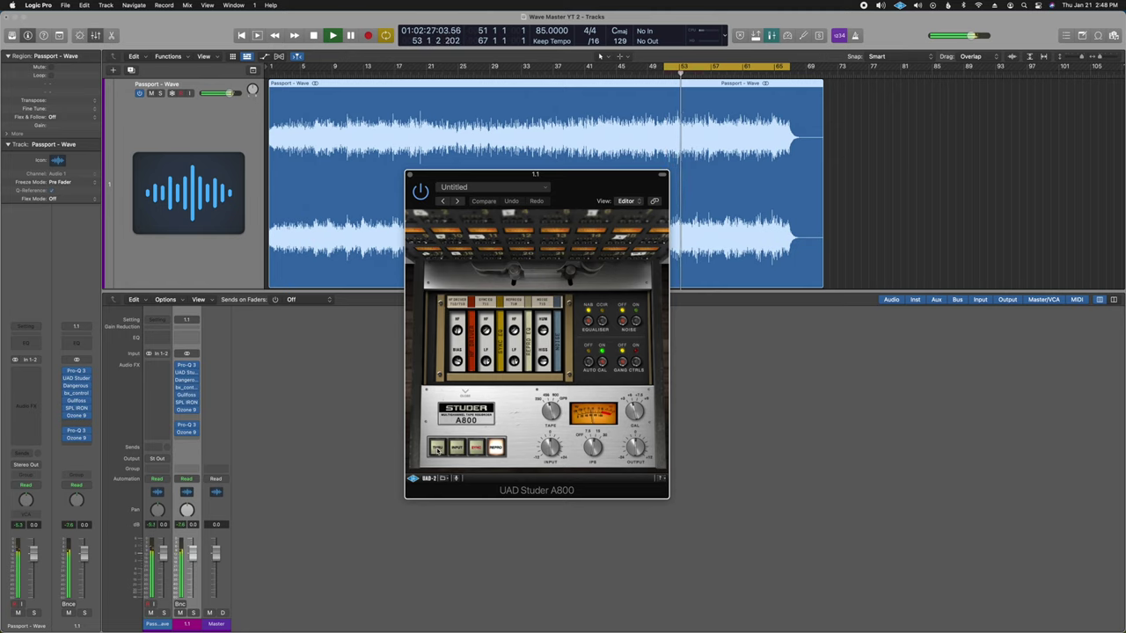
{"action": "left_click", "coordinate": [438, 450]}
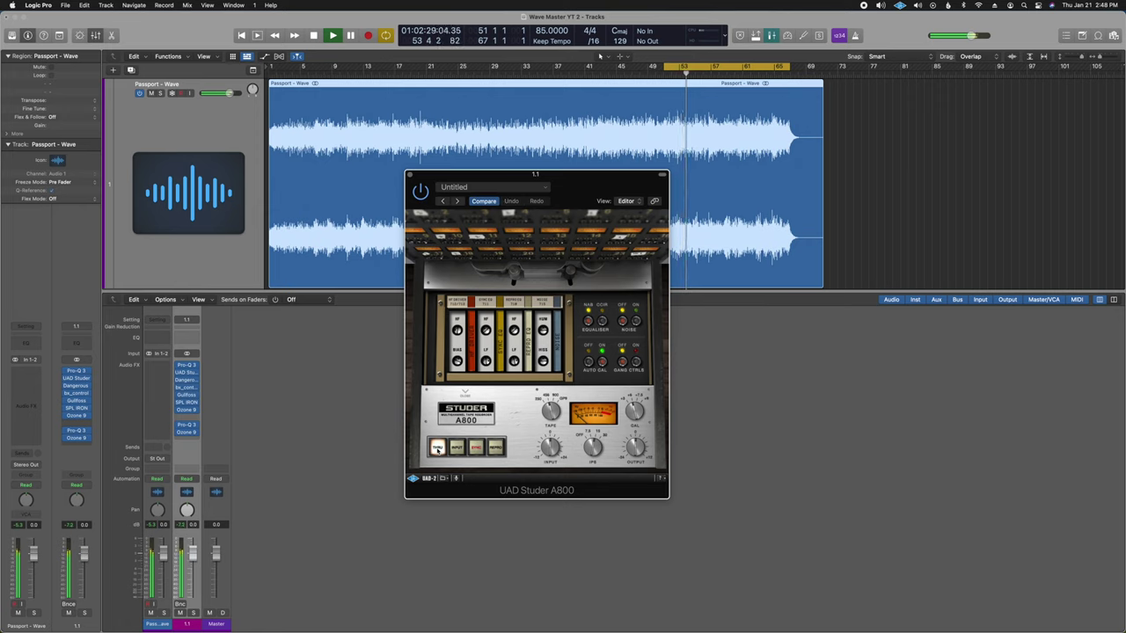
{"action": "left_click", "coordinate": [496, 448]}
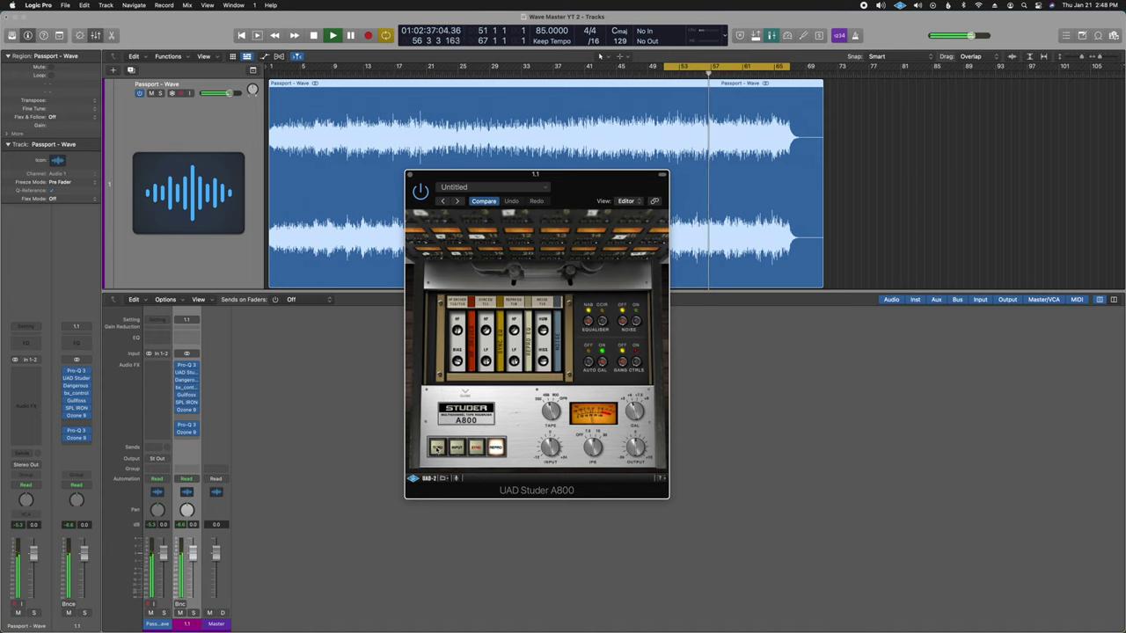
{"action": "left_click", "coordinate": [437, 448]}
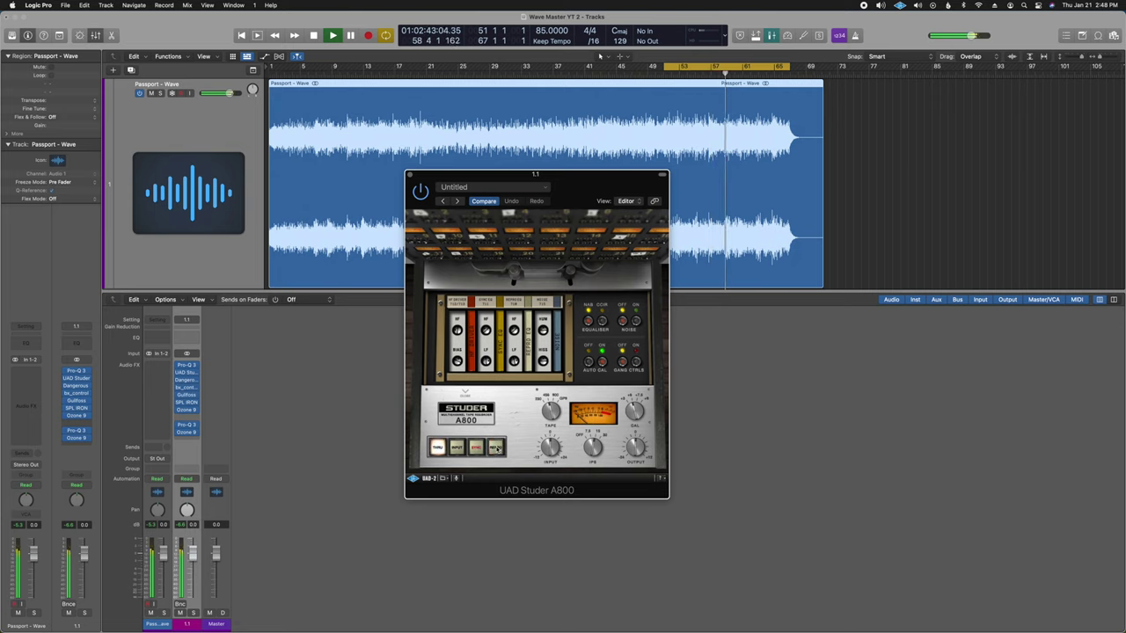
{"action": "left_click", "coordinate": [496, 448]}
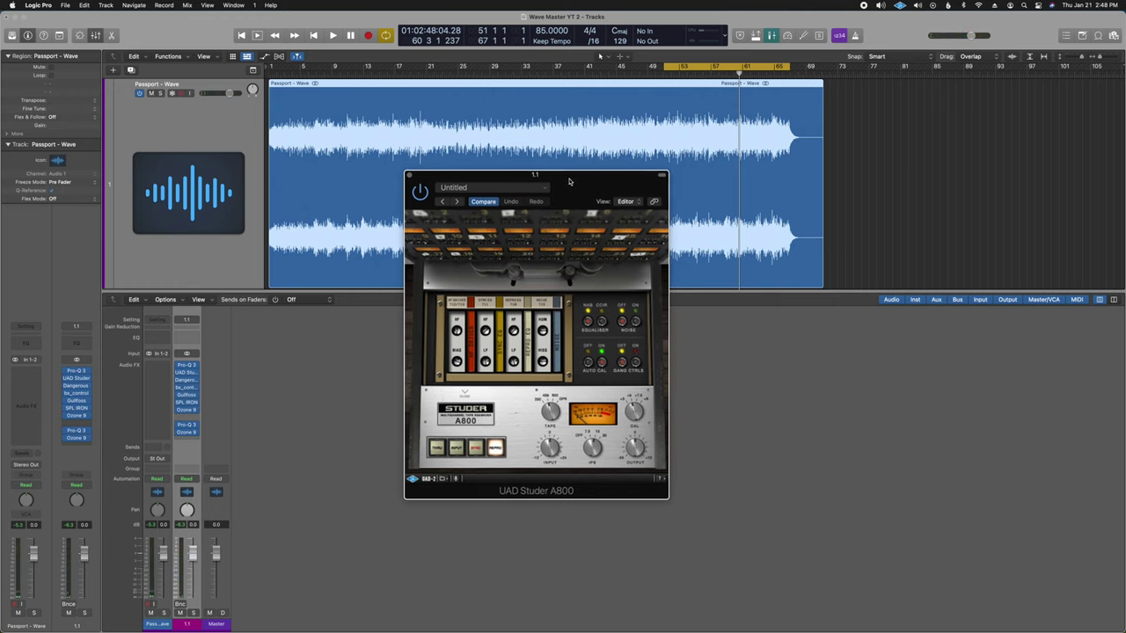
{"action": "key", "text": "super+w"}
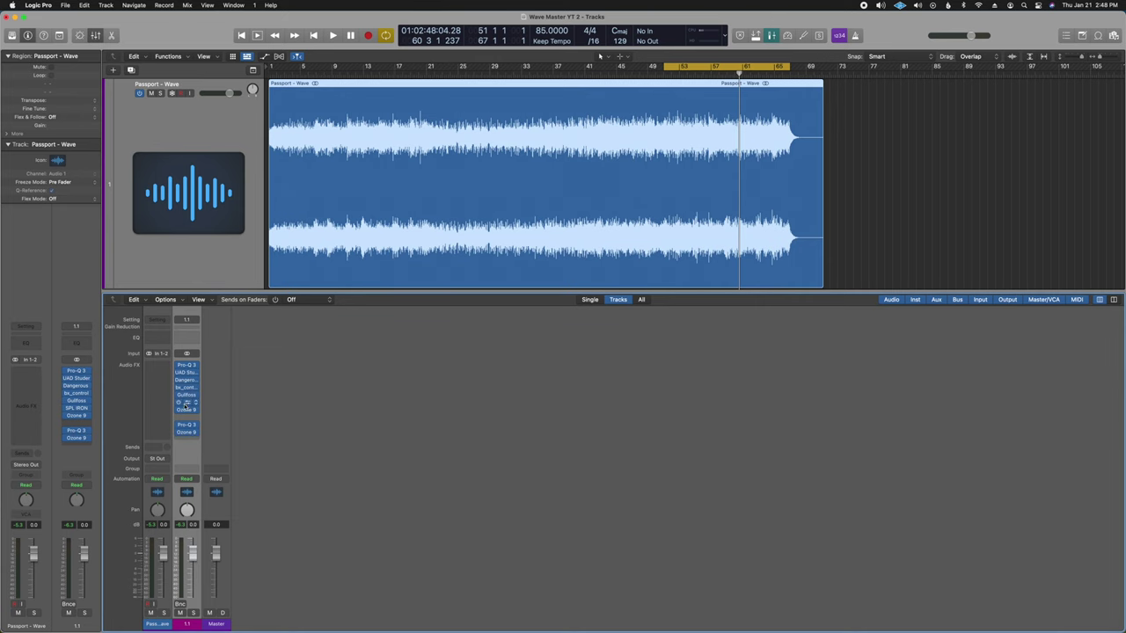
Open the SPL IRON compressor on channel 1.1, play the loop to audition it, and close it
{"action": "left_click", "coordinate": [186, 404]}
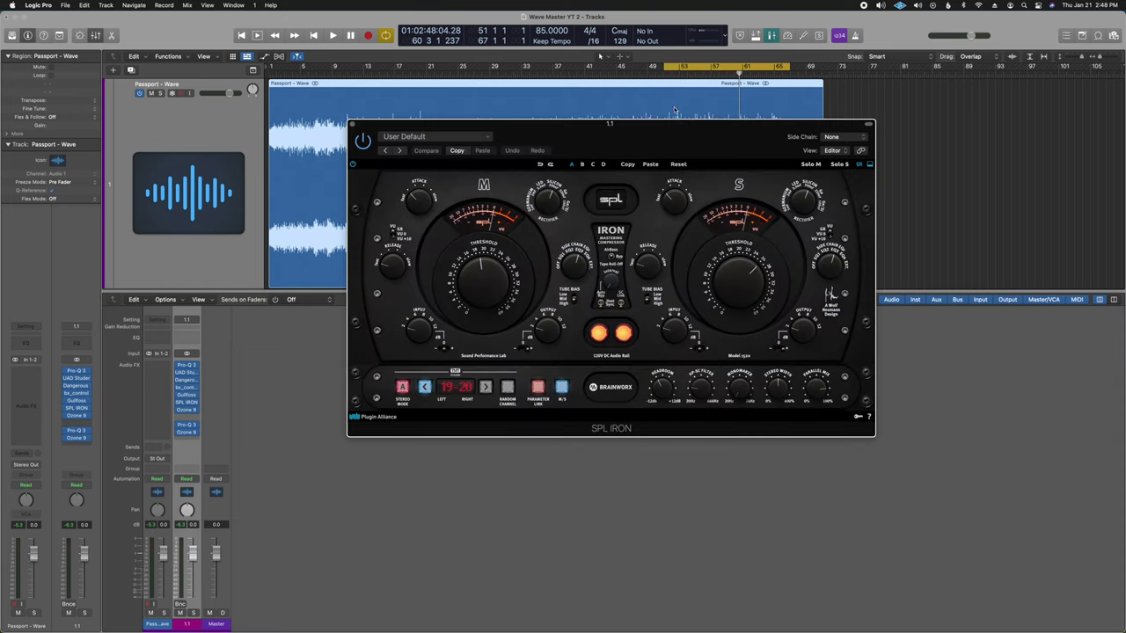
{"action": "left_click_drag", "start_coordinate": [654, 135], "coordinate": [632, 301]}
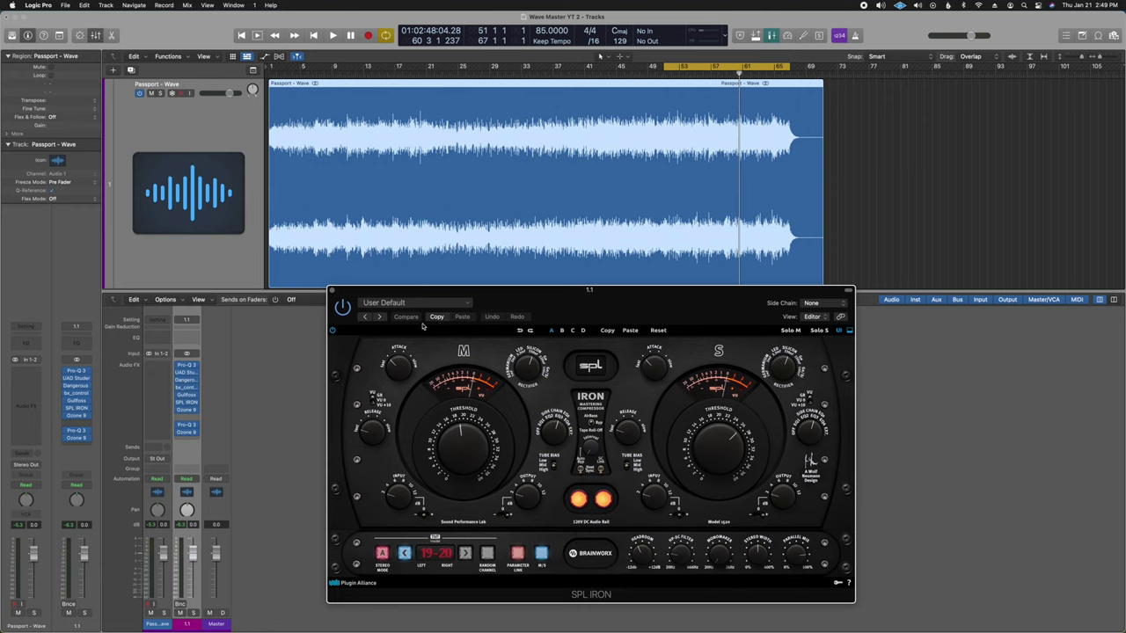
{"action": "key", "text": "space"}
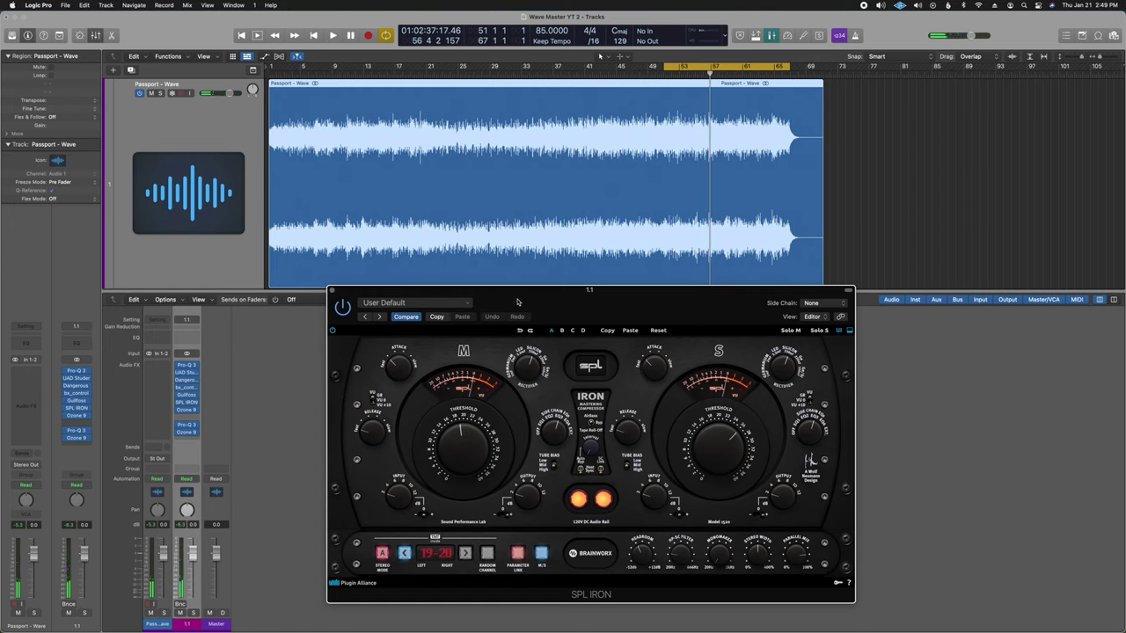
{"action": "left_click_drag", "start_coordinate": [518, 302], "coordinate": [515, 302]}
{"action": "key", "text": "super+w"}
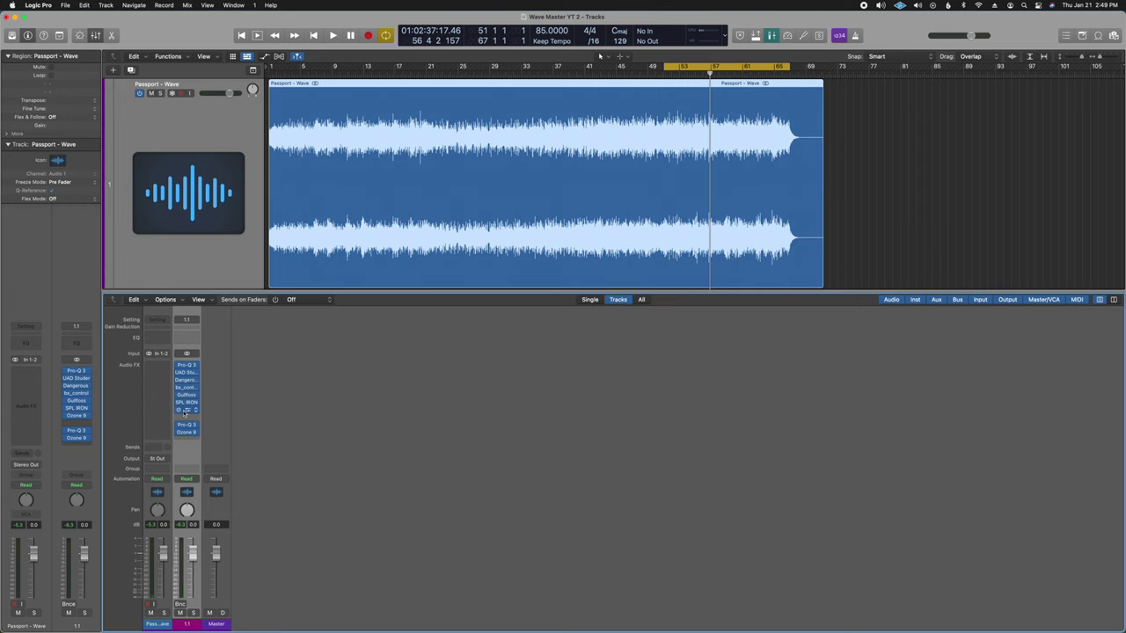
Examine the Equalizer 1 and Maximizer modules in the first Ozone 9 on channel 1.1, and close it
{"action": "left_click", "coordinate": [185, 410]}
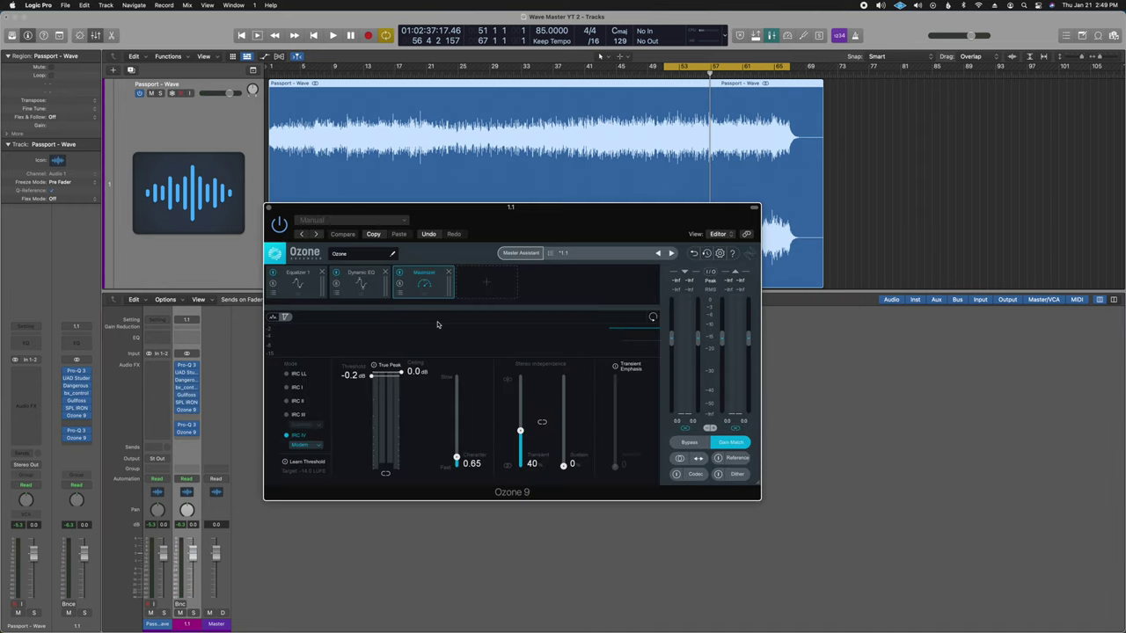
{"action": "left_click", "coordinate": [302, 284]}
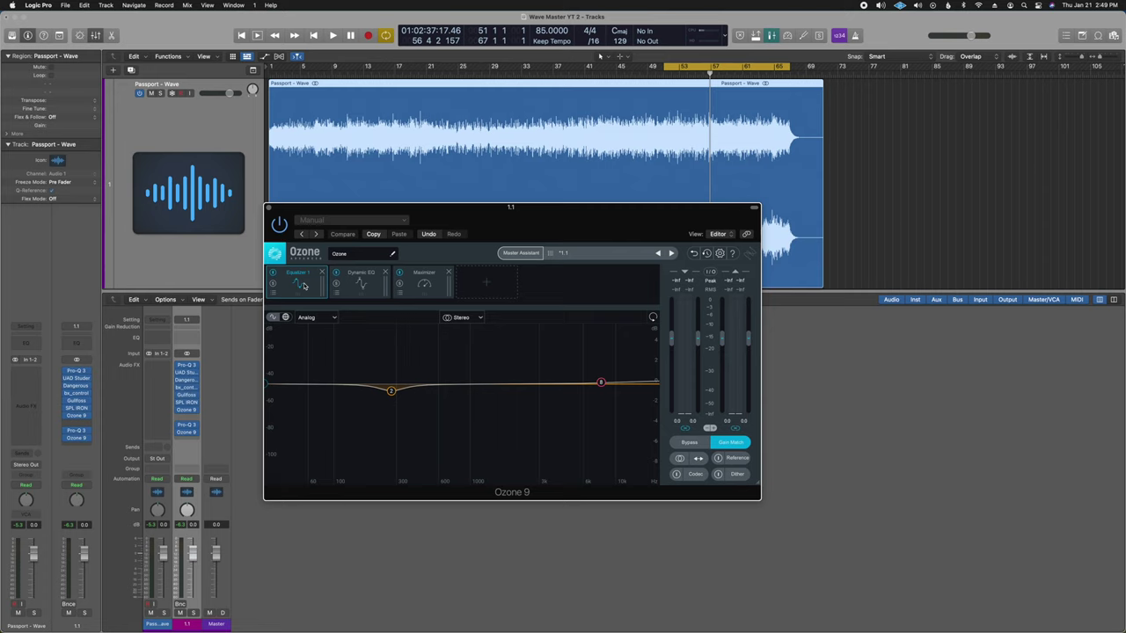
{"action": "left_click", "coordinate": [420, 282]}
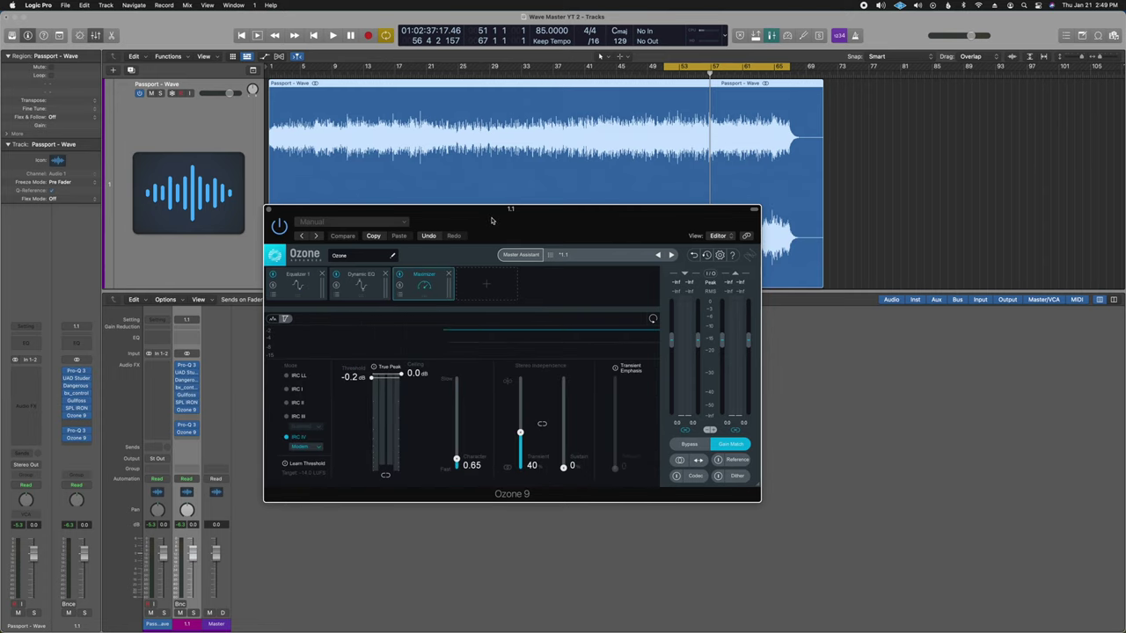
{"action": "key", "text": "super+w"}
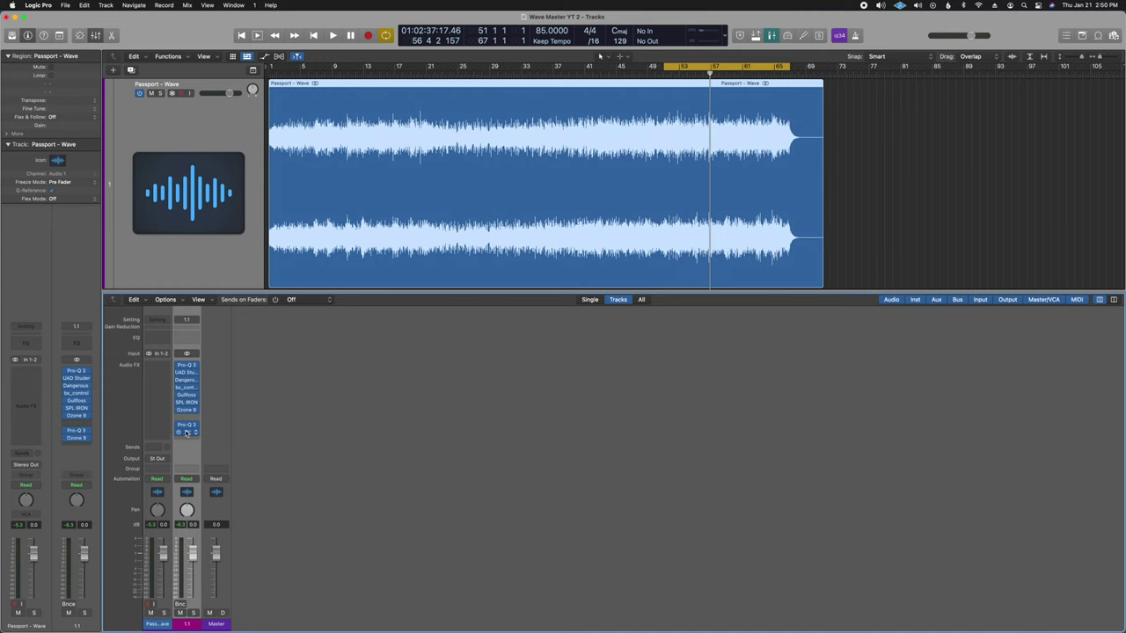
Open the last Ozone 9 on channel 1.1 and examine its Equalizer 1, Dynamic EQ and Maximizer modules
{"action": "left_click", "coordinate": [186, 432]}
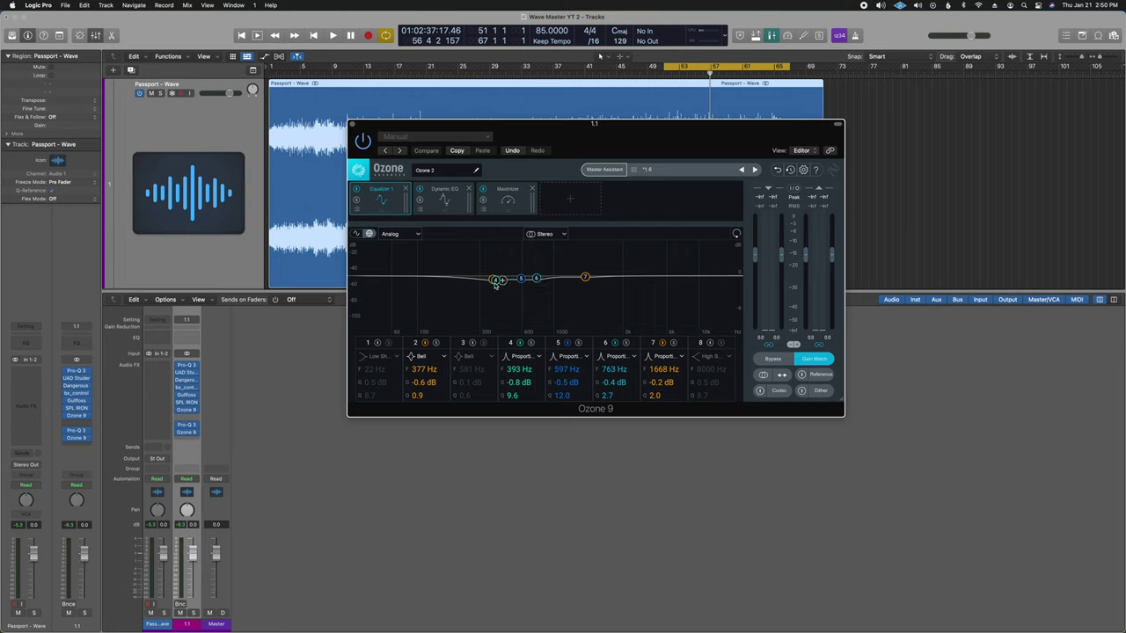
{"action": "left_click", "coordinate": [445, 199]}
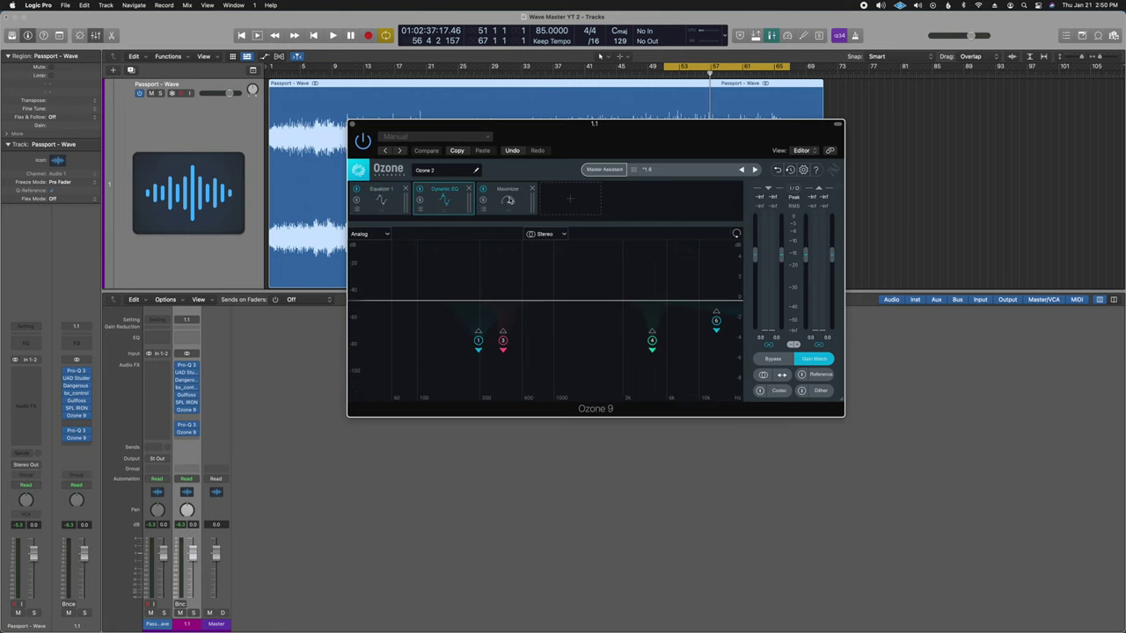
{"action": "left_click", "coordinate": [508, 199]}
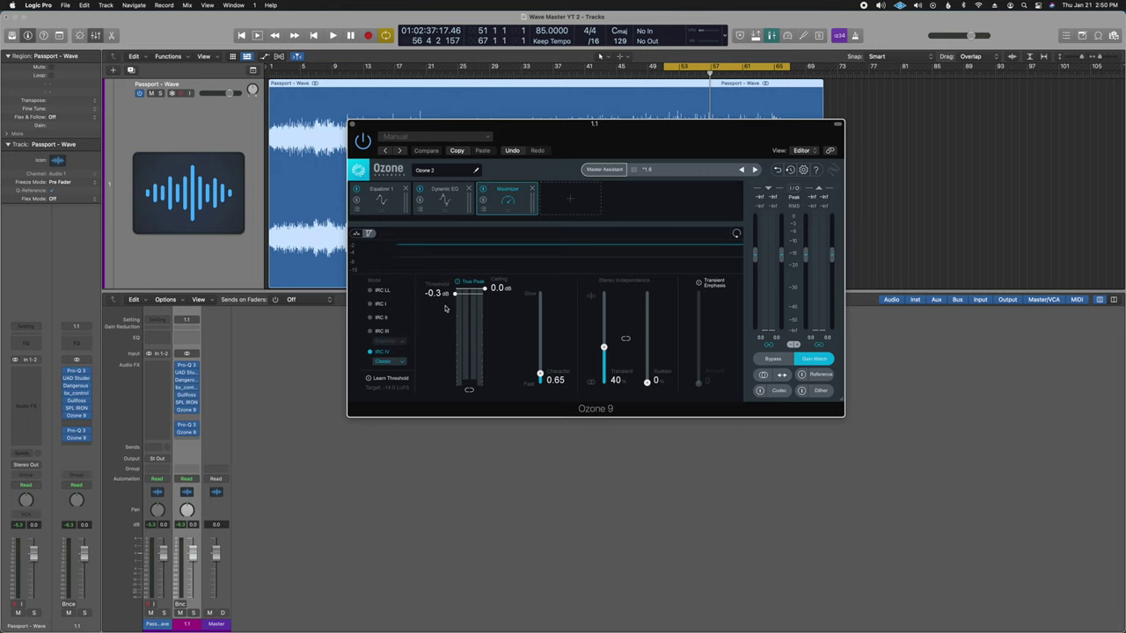
Try a Maximizer threshold of -7.5 dB and a lower ceiling, restore them to -0.3 dB and 0.0 dB, and close Ozone 9
{"action": "left_click_drag", "start_coordinate": [440, 294], "coordinate": [442, 353]}
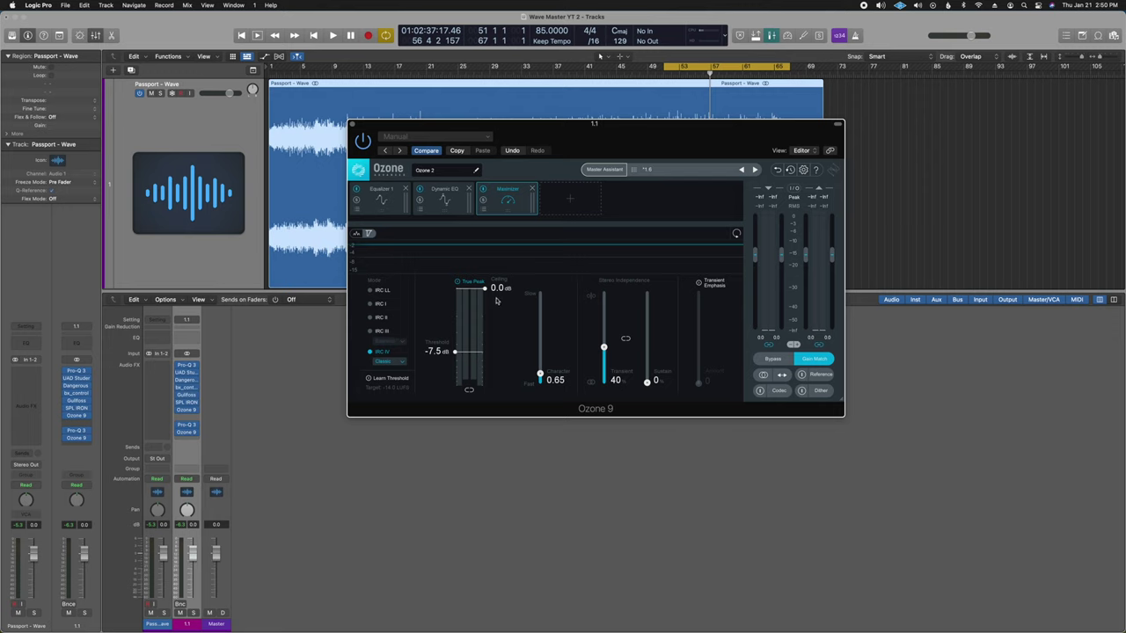
{"action": "left_click_drag", "start_coordinate": [496, 289], "coordinate": [498, 317]}
{"action": "left_click_drag", "start_coordinate": [499, 312], "coordinate": [502, 287]}
{"action": "left_click_drag", "start_coordinate": [437, 354], "coordinate": [451, 296]}
{"action": "left_click_drag", "start_coordinate": [616, 140], "coordinate": [603, 144]}
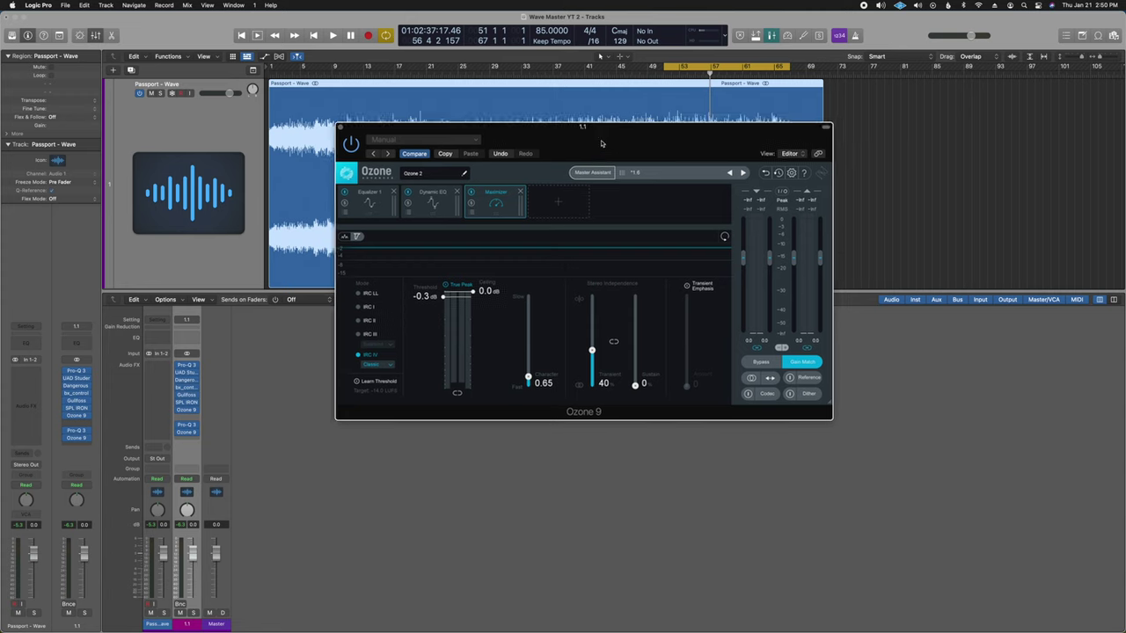
{"action": "key", "text": "super+w"}
Play the loop while bypassing and re-enabling both Ozone 9 instances and the second Pro-Q 3 on channel 1.1, and stop playback
{"action": "key", "text": "space"}
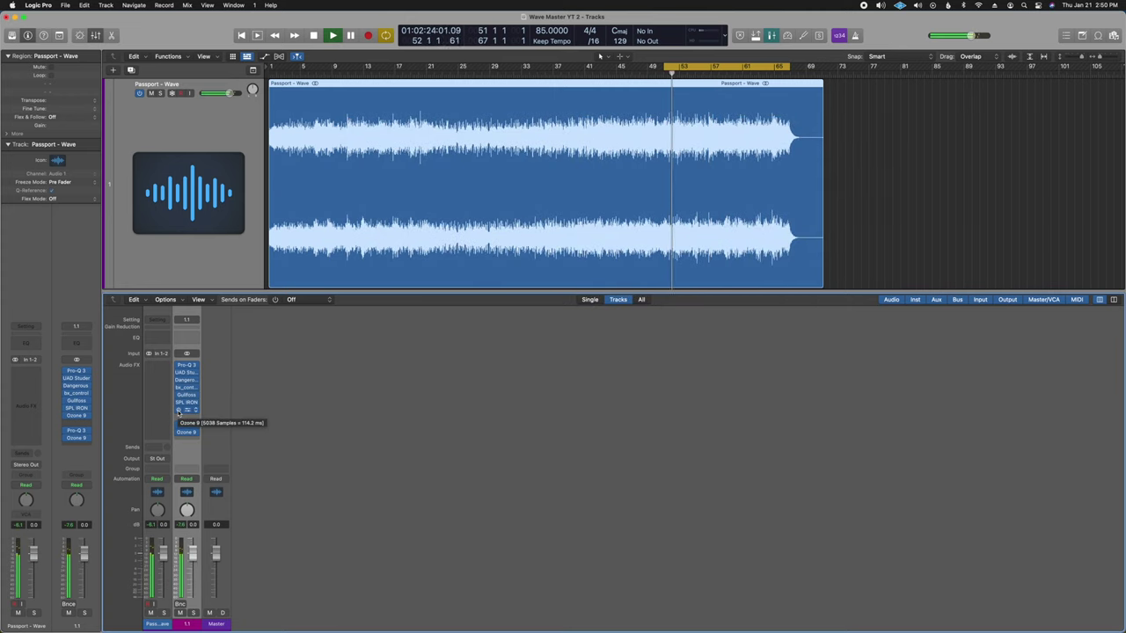
{"action": "left_click", "coordinate": [178, 410]}
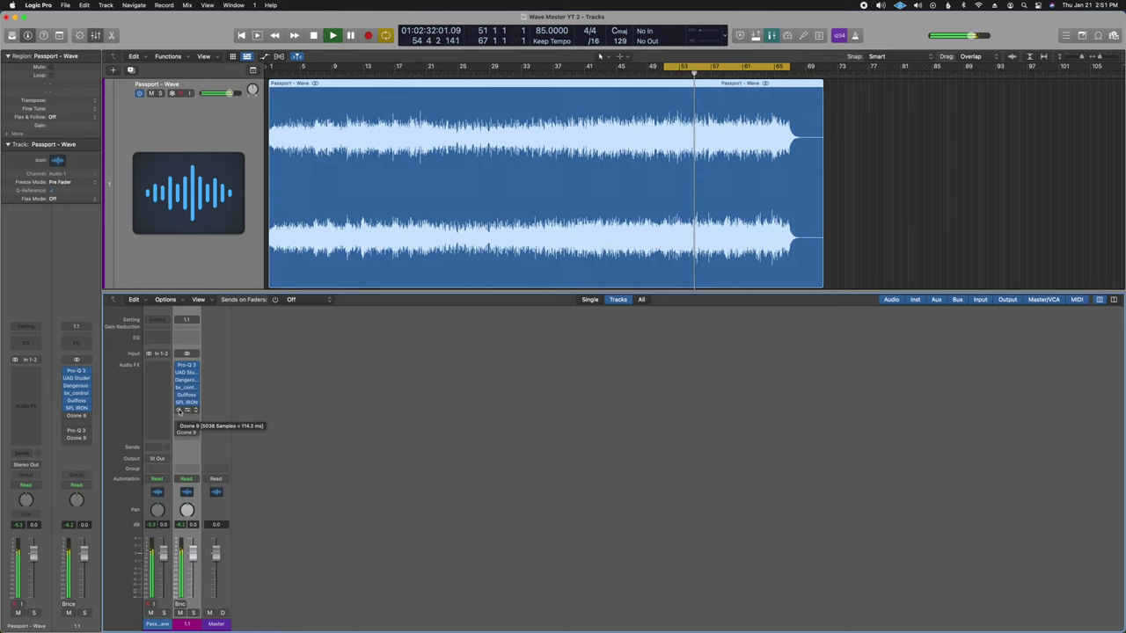
{"action": "left_click", "coordinate": [179, 411]}
{"action": "left_click", "coordinate": [179, 429]}
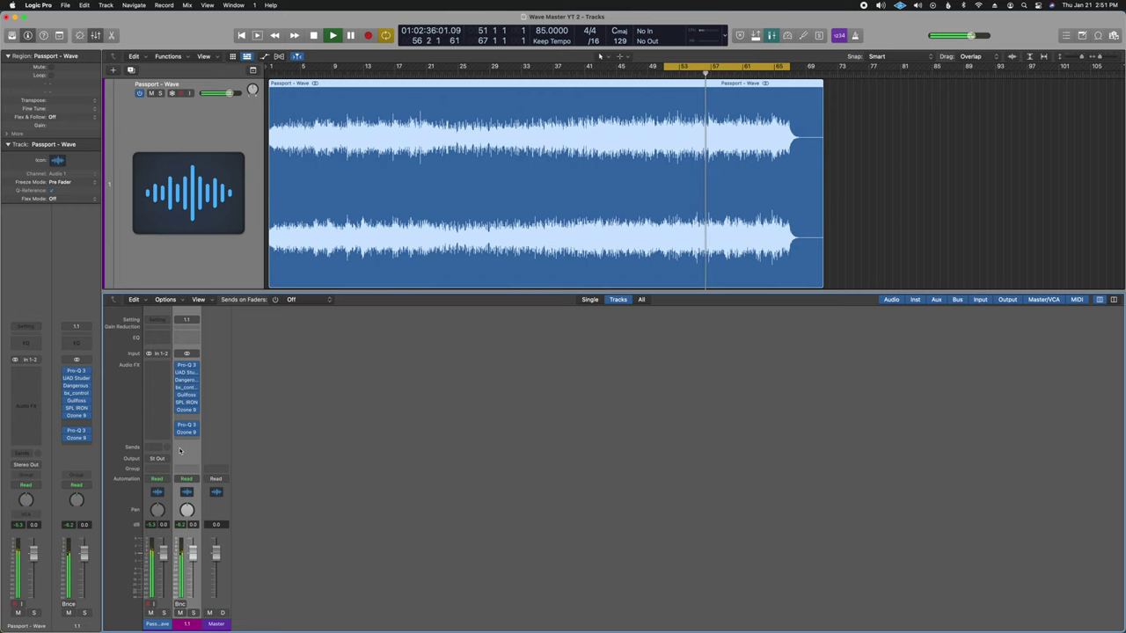
{"action": "key", "text": "space"}
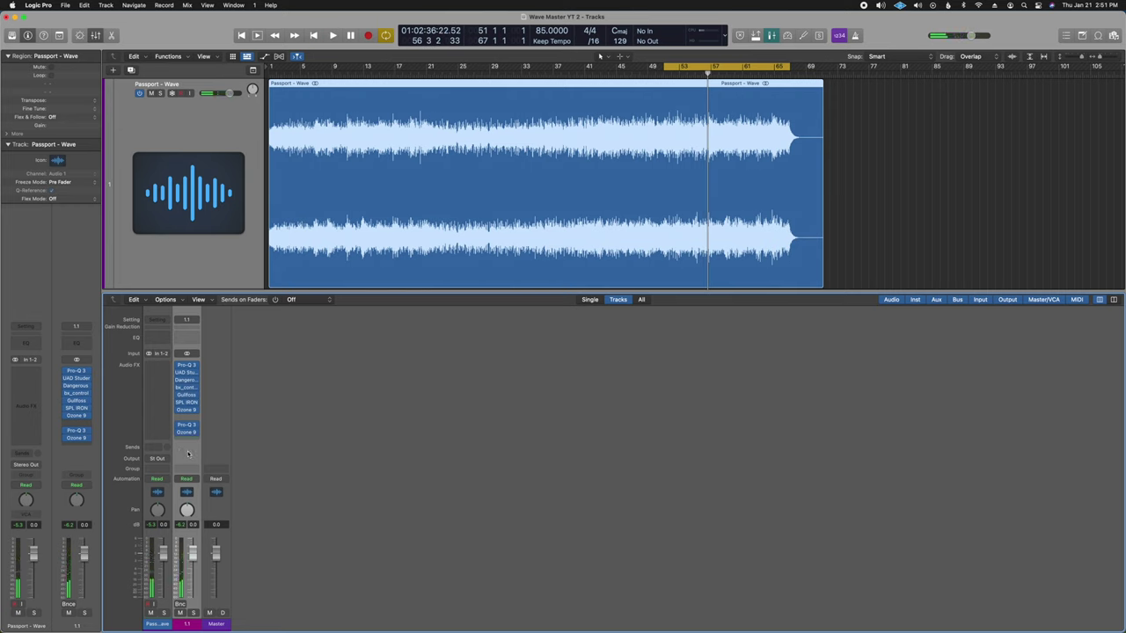
Play the loop while bypassing and reactivating the entire plug-in chain on channel 1.1 to compare the sound, and stop playback
{"action": "key", "text": "space"}
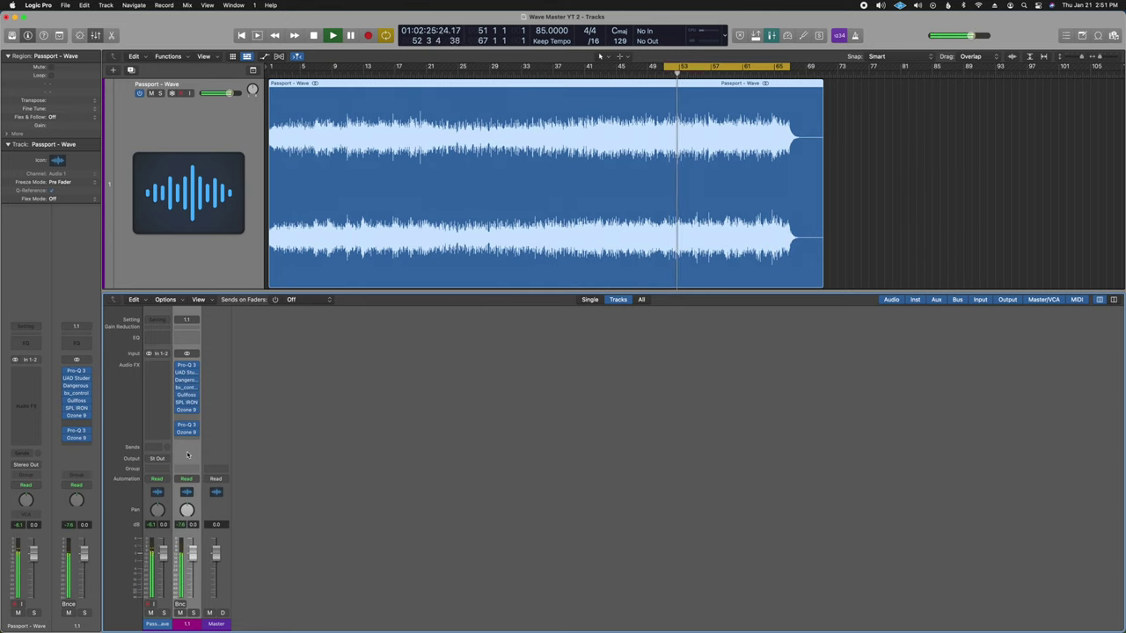
{"action": "key", "text": "alt+b"}
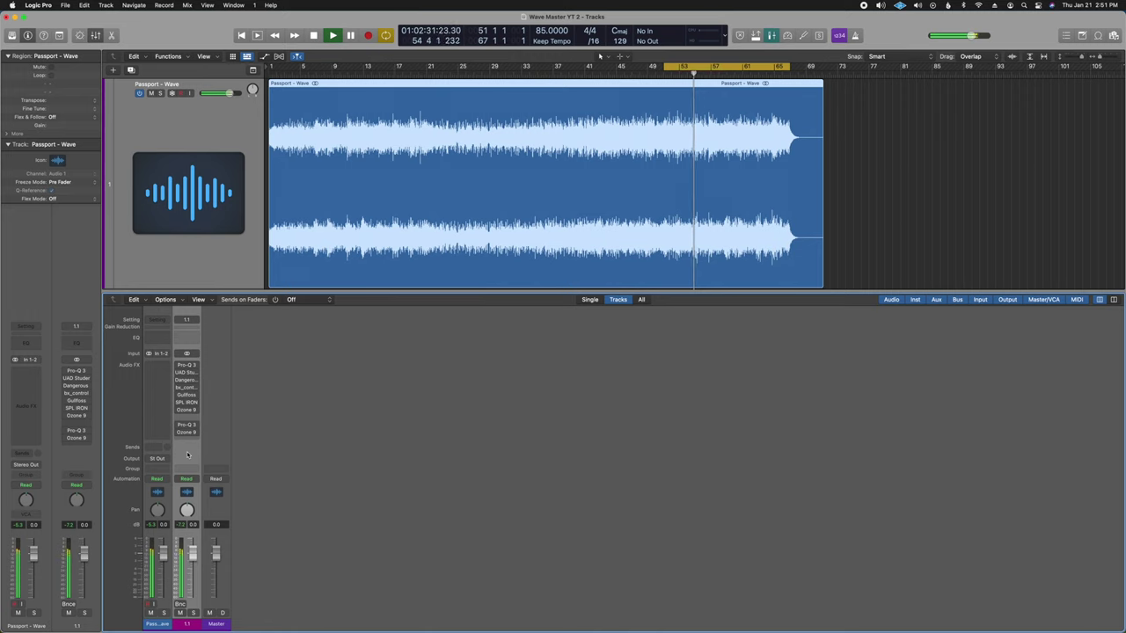
{"action": "key", "text": "alt+b"}
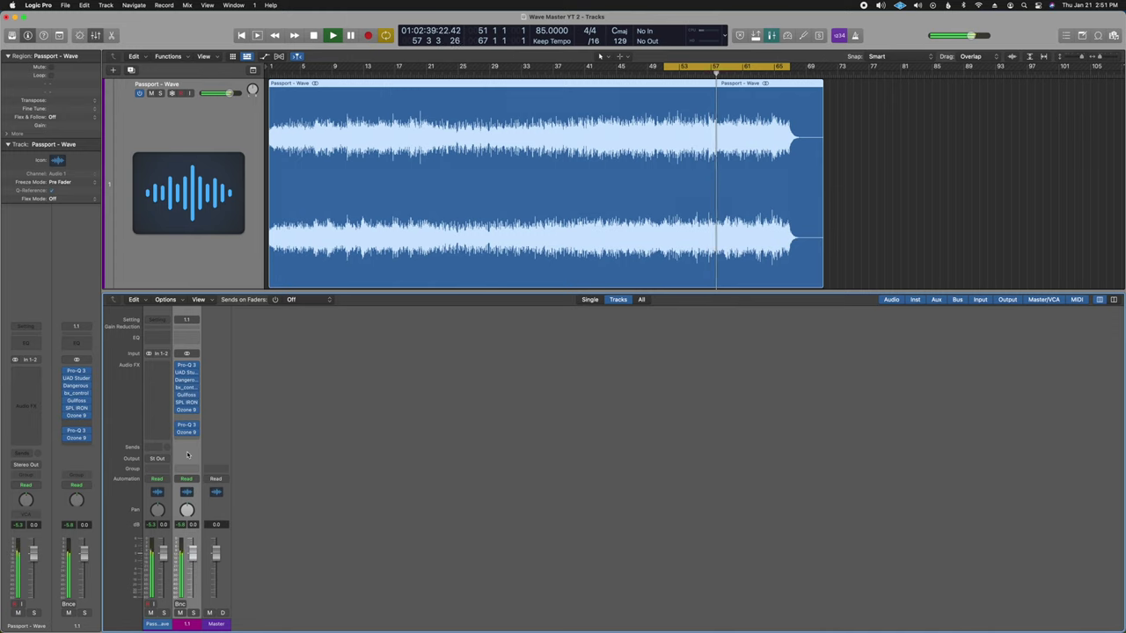
{"action": "key", "text": "space"}
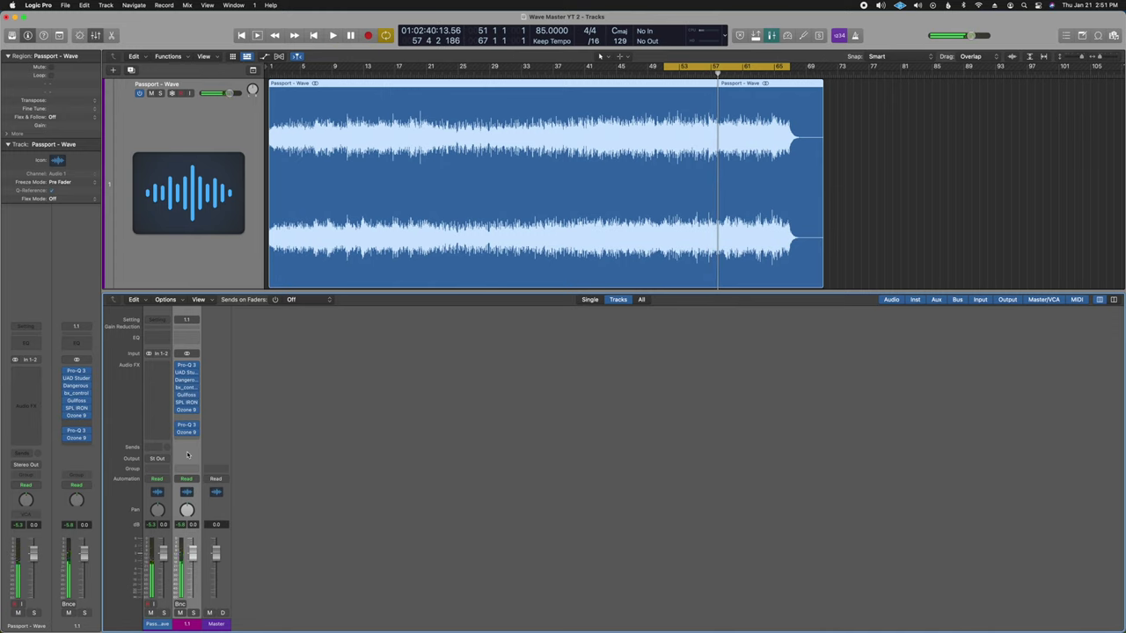
{"action": "mouse_move", "coordinate": [184, 373]}
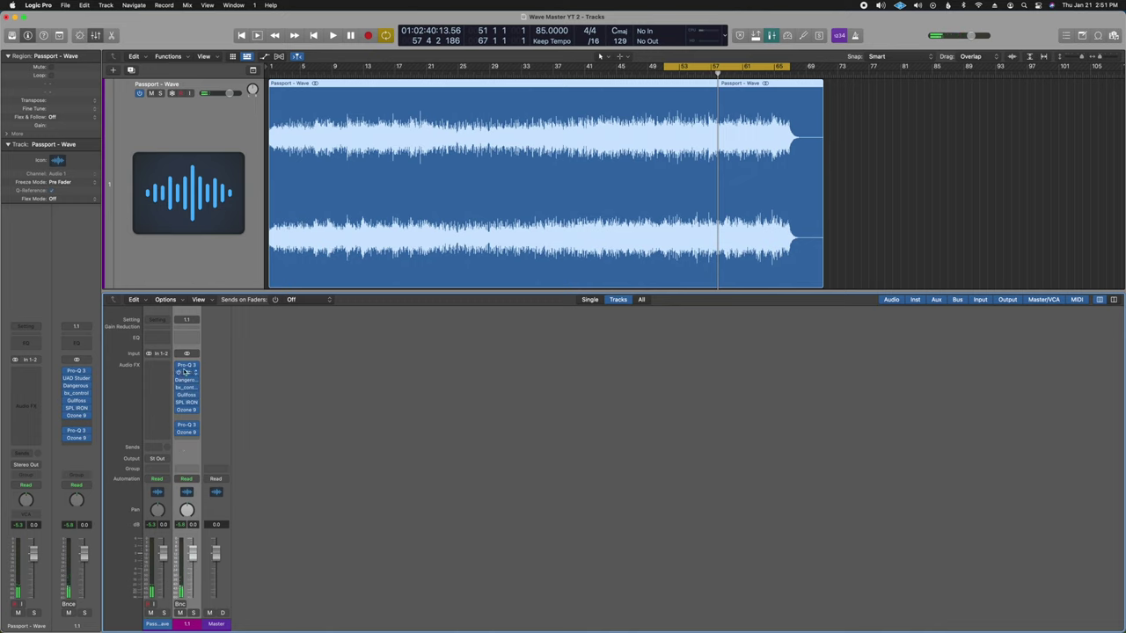